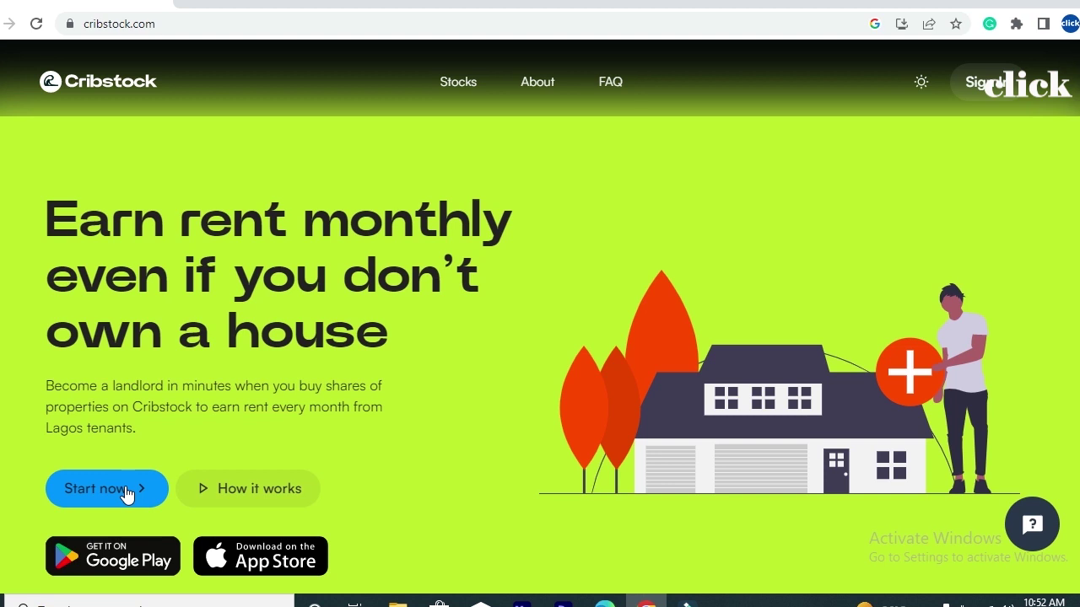
- Start a new account using the saved email, accept the terms and privacy policy, and continue
{"action": "left_click", "coordinate": [125, 492]}
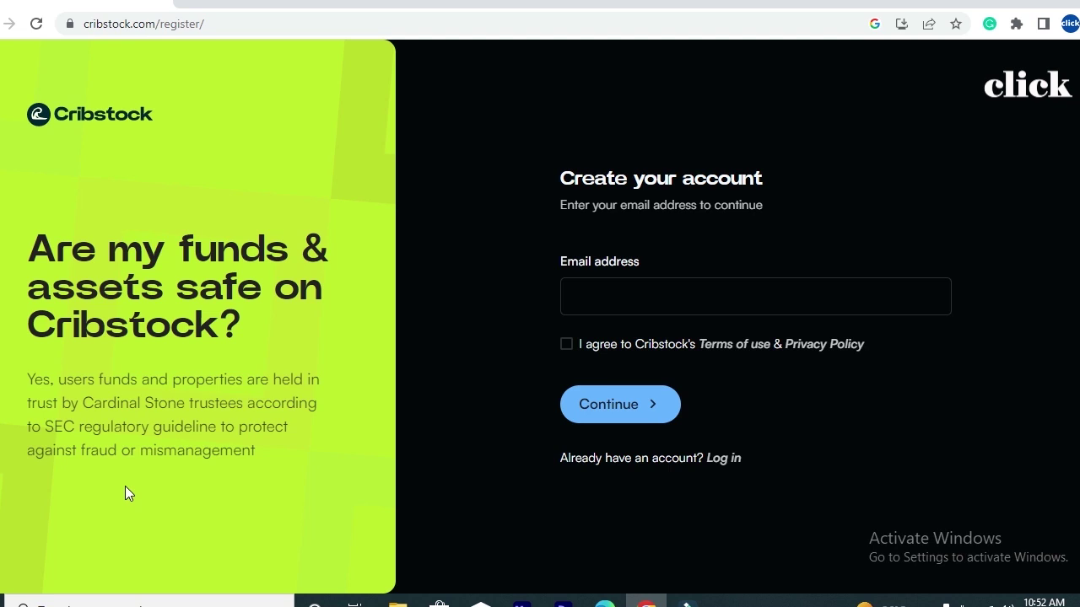
{"action": "left_click", "coordinate": [599, 299]}
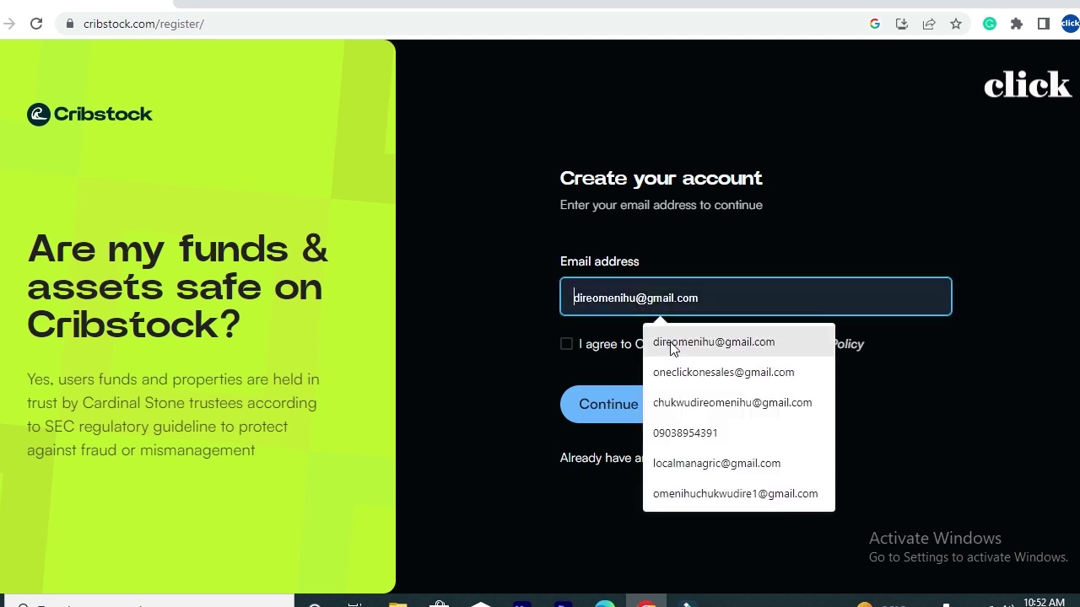
{"action": "left_click", "coordinate": [672, 350]}
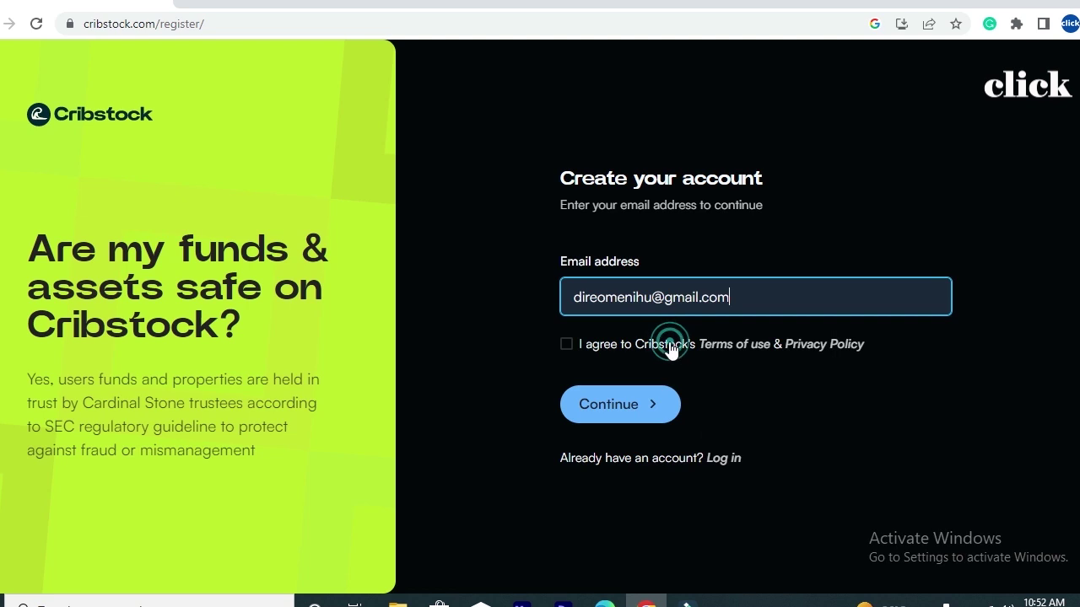
{"action": "left_click", "coordinate": [567, 346]}
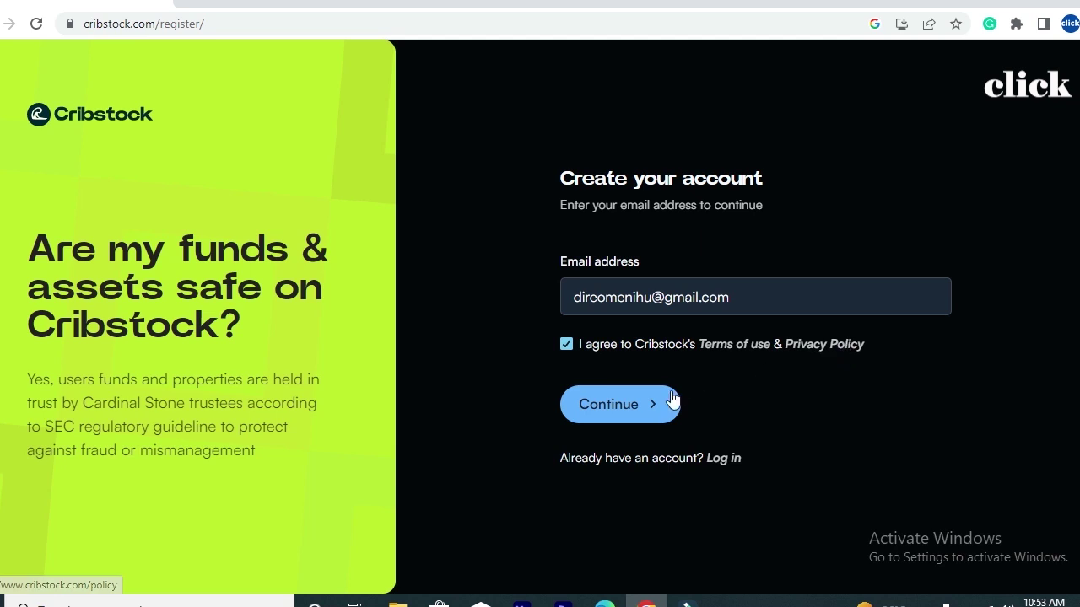
{"action": "left_click", "coordinate": [646, 402]}
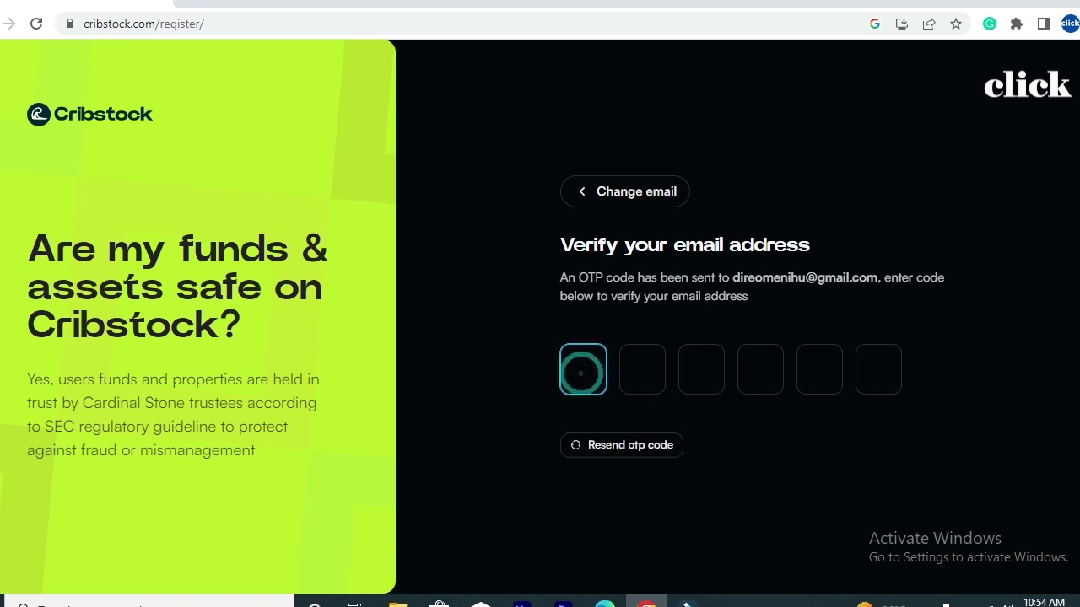
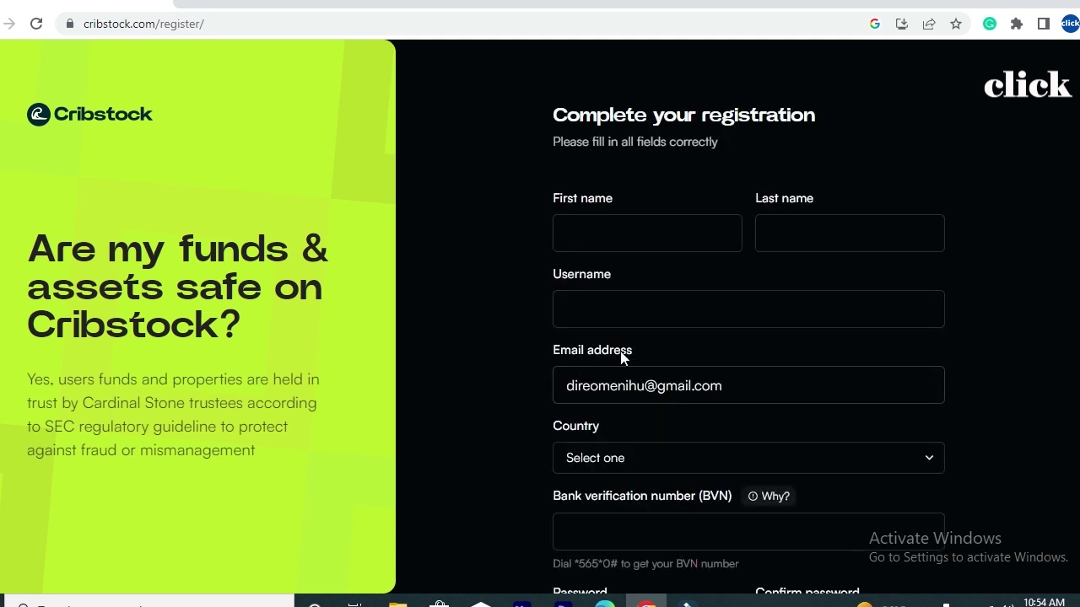
- Fill the first name, last name and an available username from saved details
{"action": "left_click", "coordinate": [626, 224]}
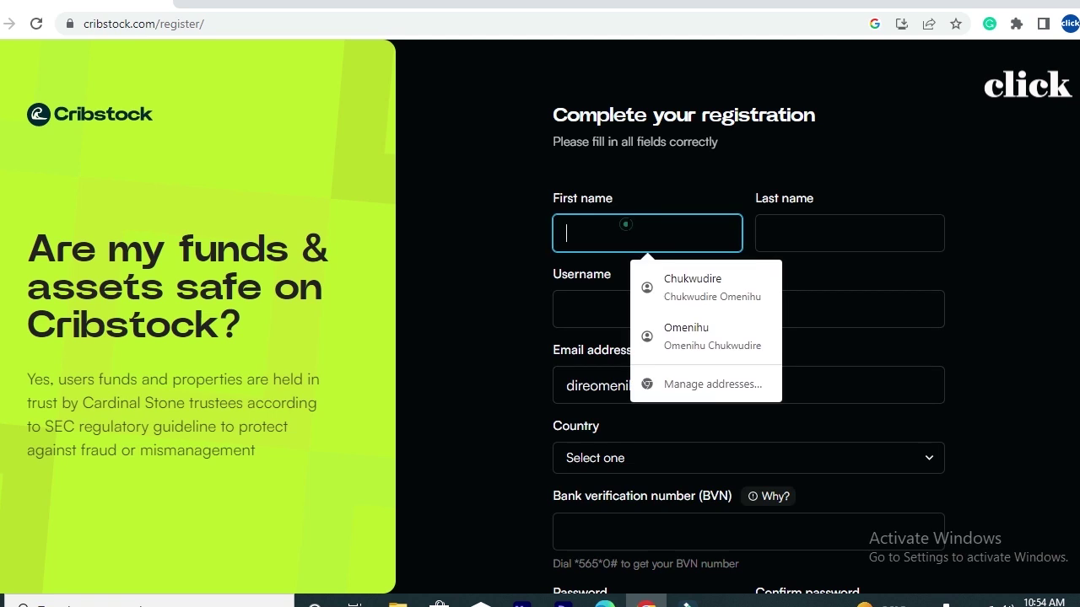
{"action": "left_click", "coordinate": [690, 334]}
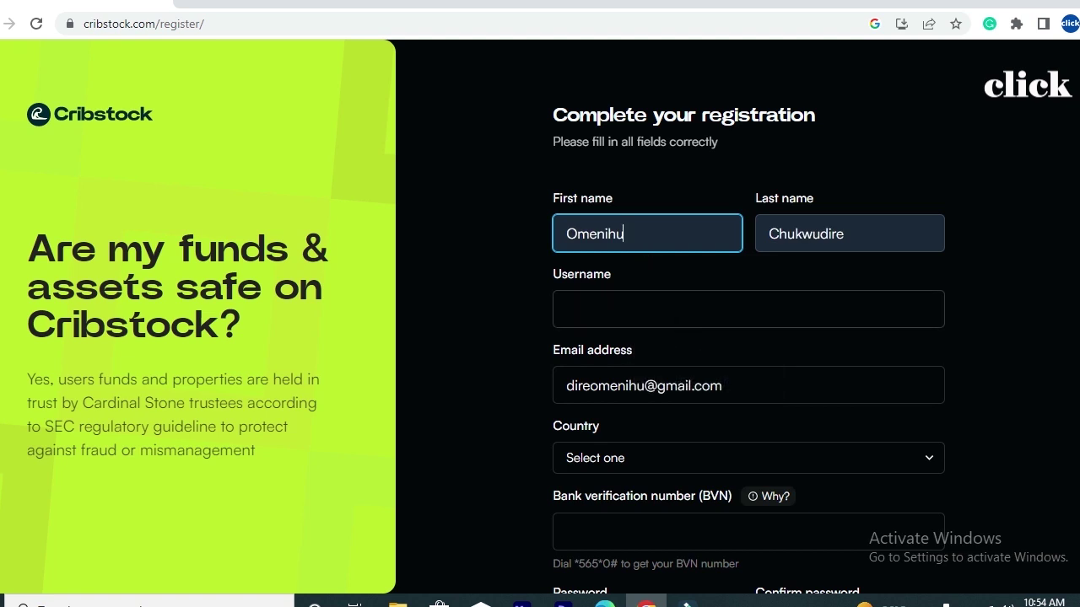
{"action": "left_click", "coordinate": [665, 313]}
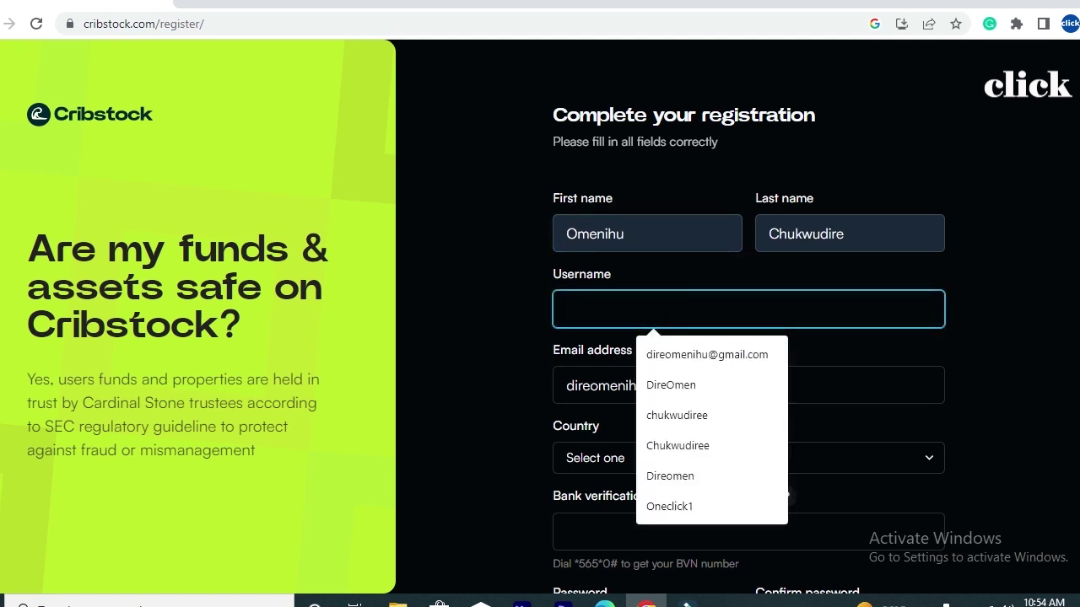
{"action": "left_click", "coordinate": [690, 414]}
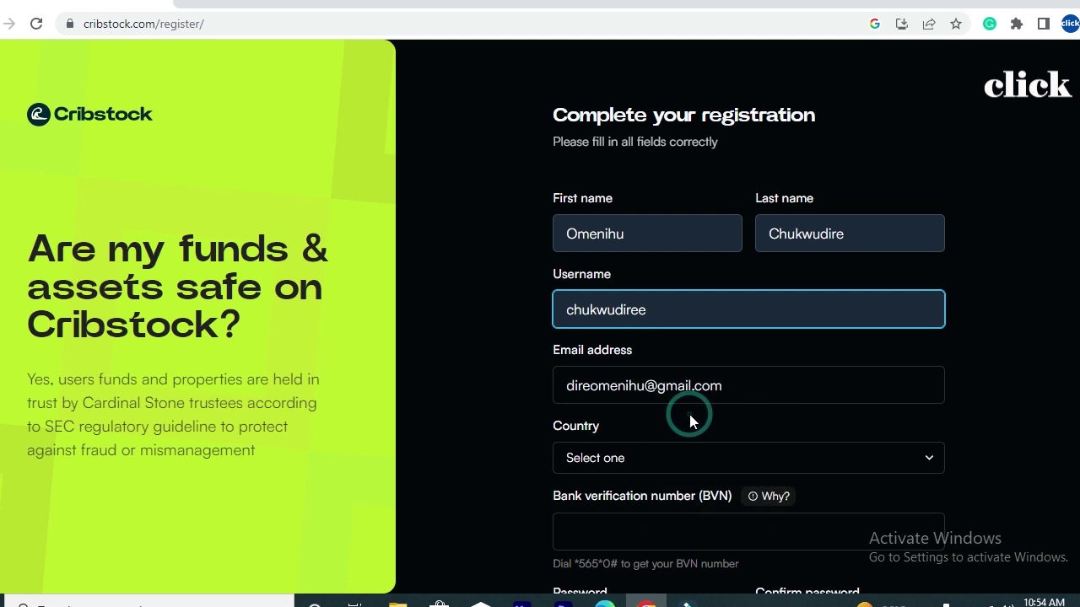
- Set the country to Nigeria
{"action": "left_click", "coordinate": [930, 460]}
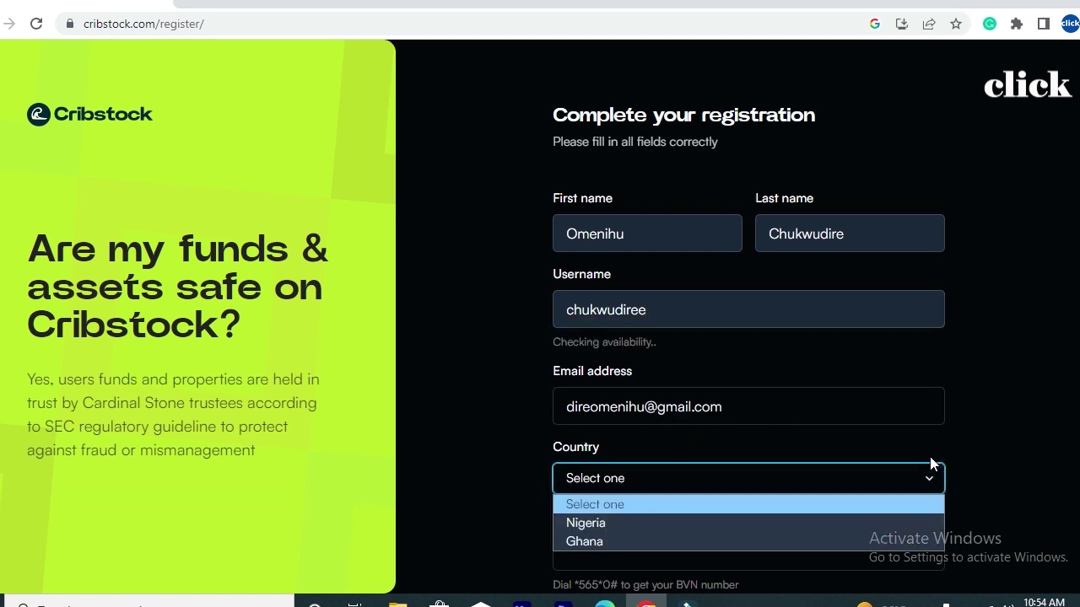
{"action": "left_click", "coordinate": [813, 524]}
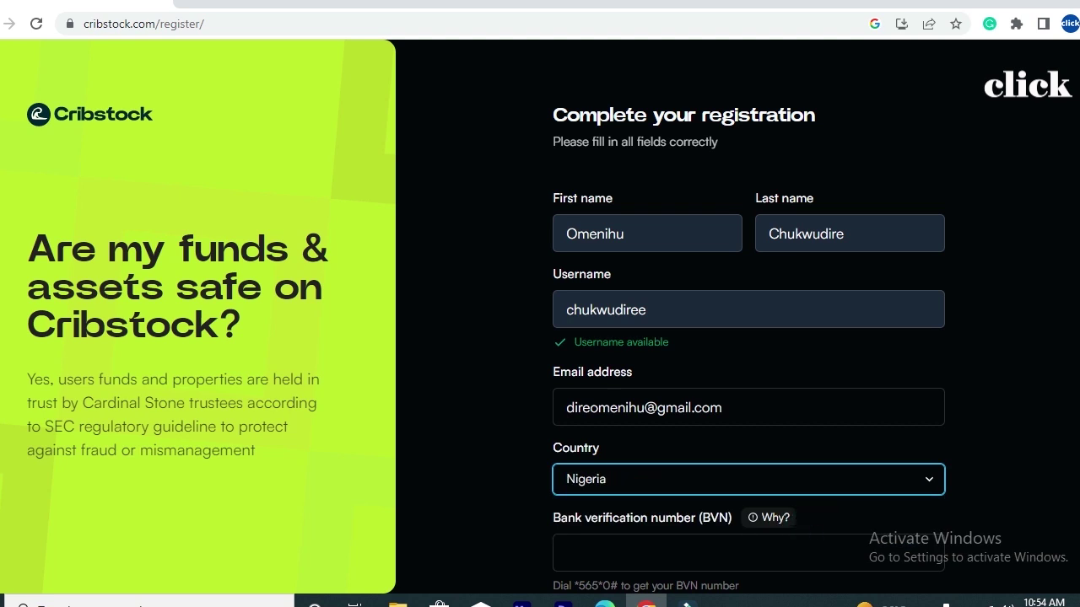
{"action": "scroll", "coordinate": [749, 337], "scroll_direction": "down", "scroll_amount": 3}
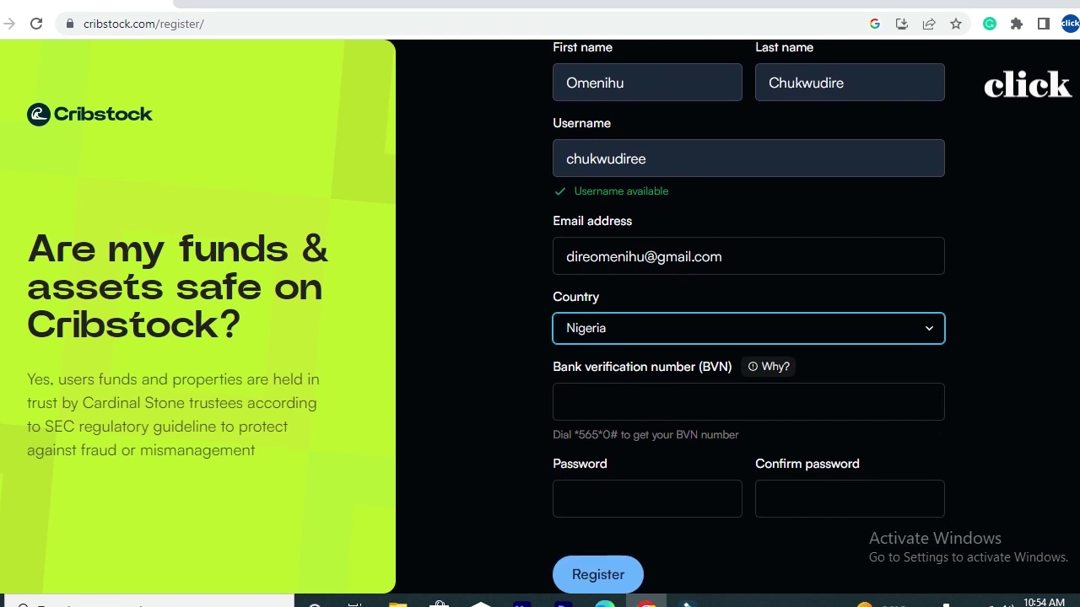
{"action": "scroll", "coordinate": [749, 337], "scroll_direction": "down", "scroll_amount": 1}
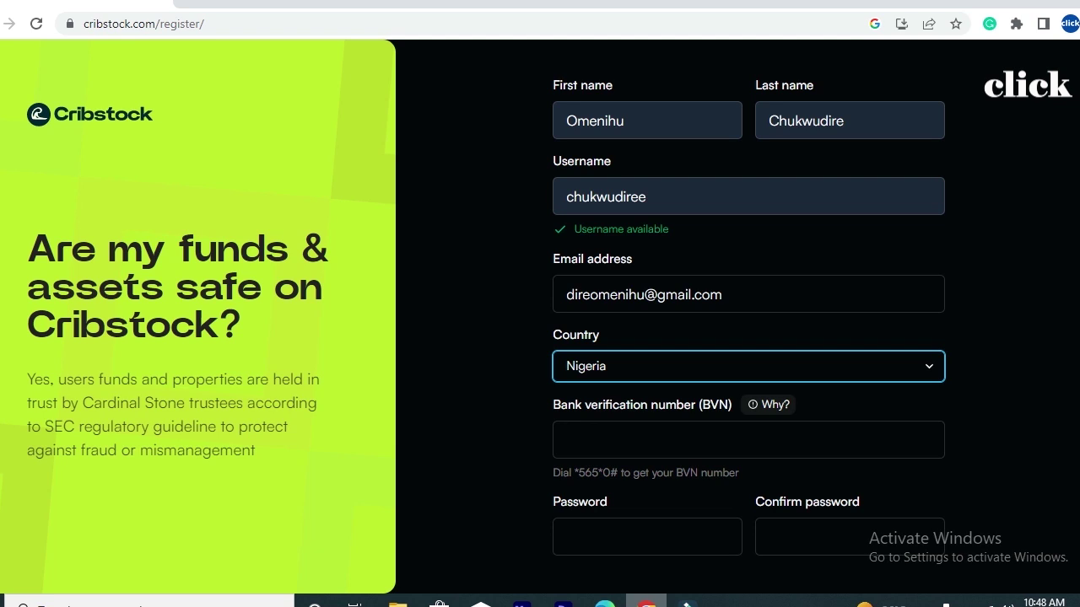
- Enter the BVN, set and confirm the account password, and submit the registration
{"action": "left_click", "coordinate": [749, 440]}
{"action": "type", "text": "2"}
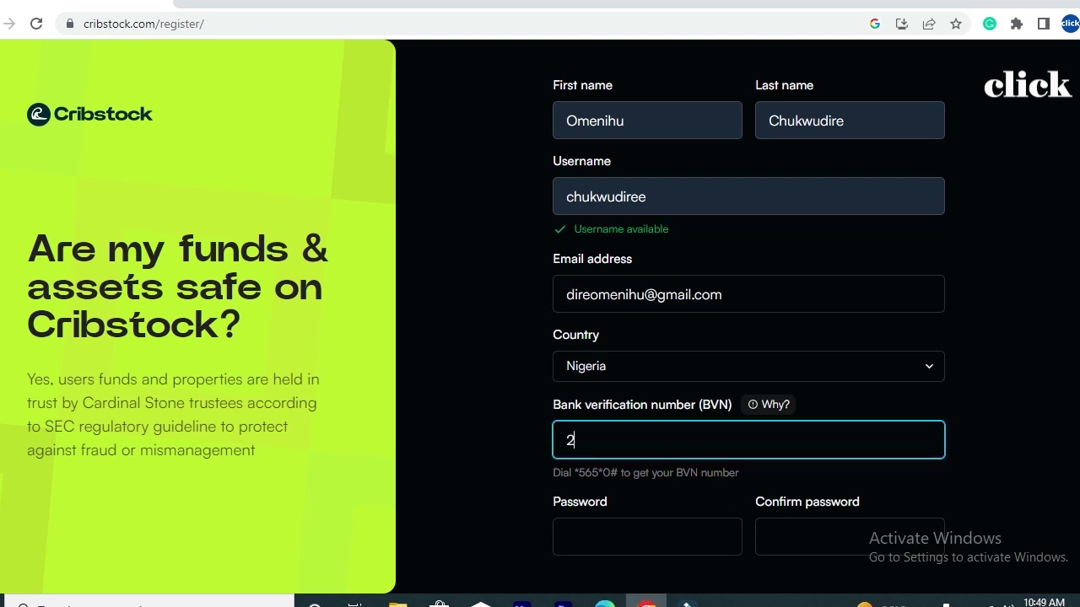
{"action": "type", "text": "24"}
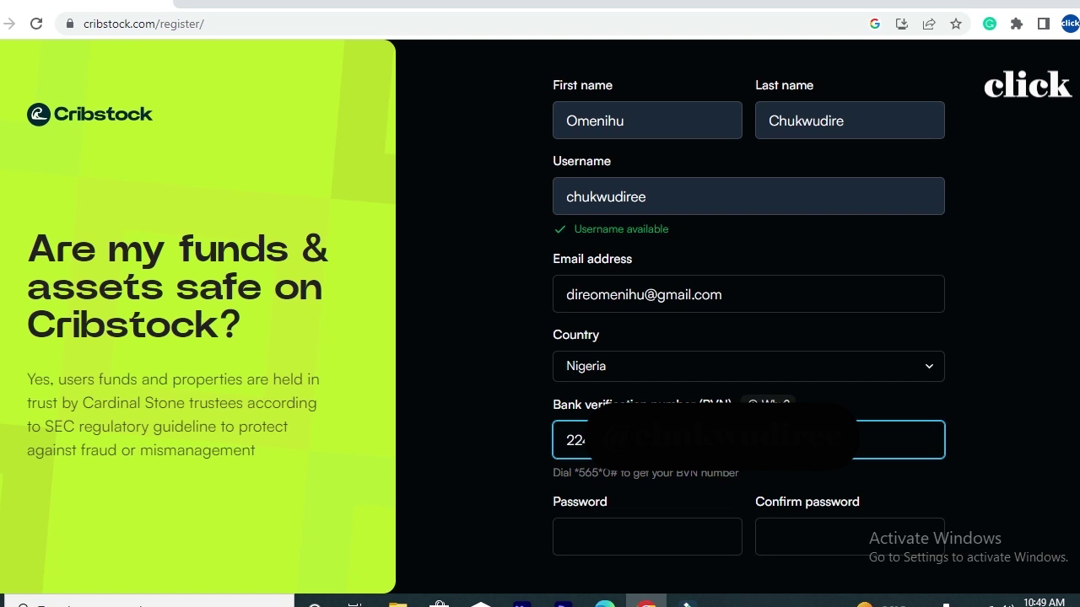
{"action": "left_click", "coordinate": [648, 536]}
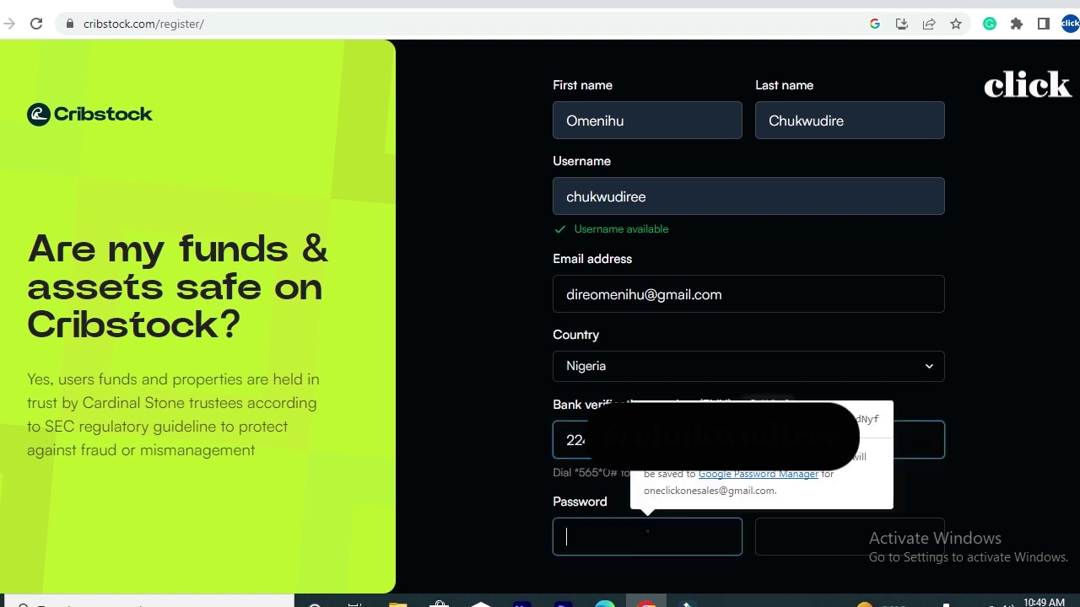
{"action": "type", "text": "•••••••••"}
{"action": "left_click", "coordinate": [850, 537]}
{"action": "type", "text": "•••••••••"}
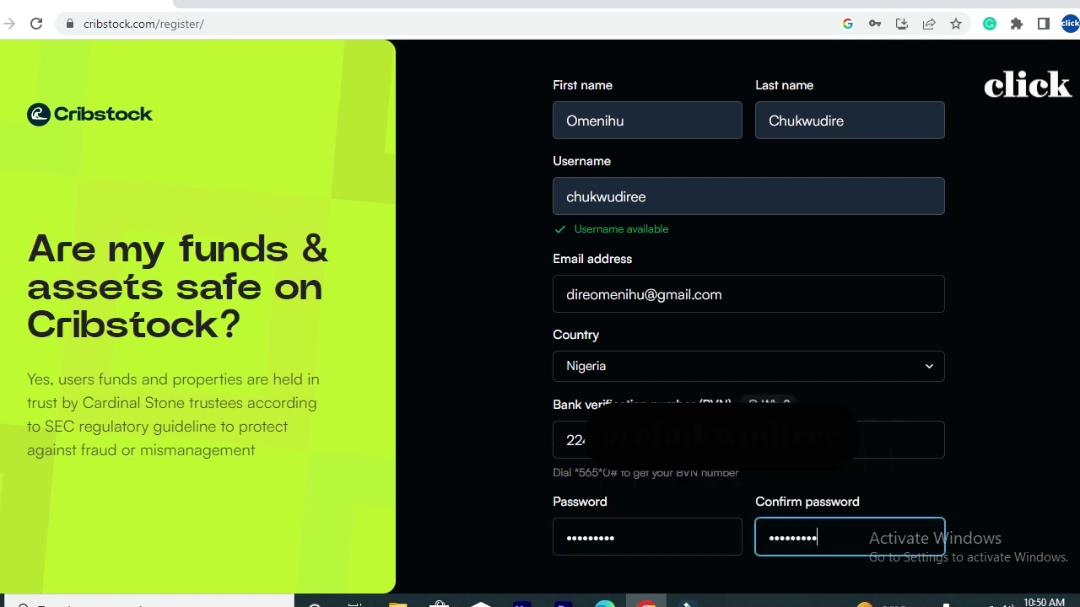
{"action": "scroll", "coordinate": [641, 532], "scroll_direction": "down", "scroll_amount": 1}
{"action": "left_click", "coordinate": [599, 517]}
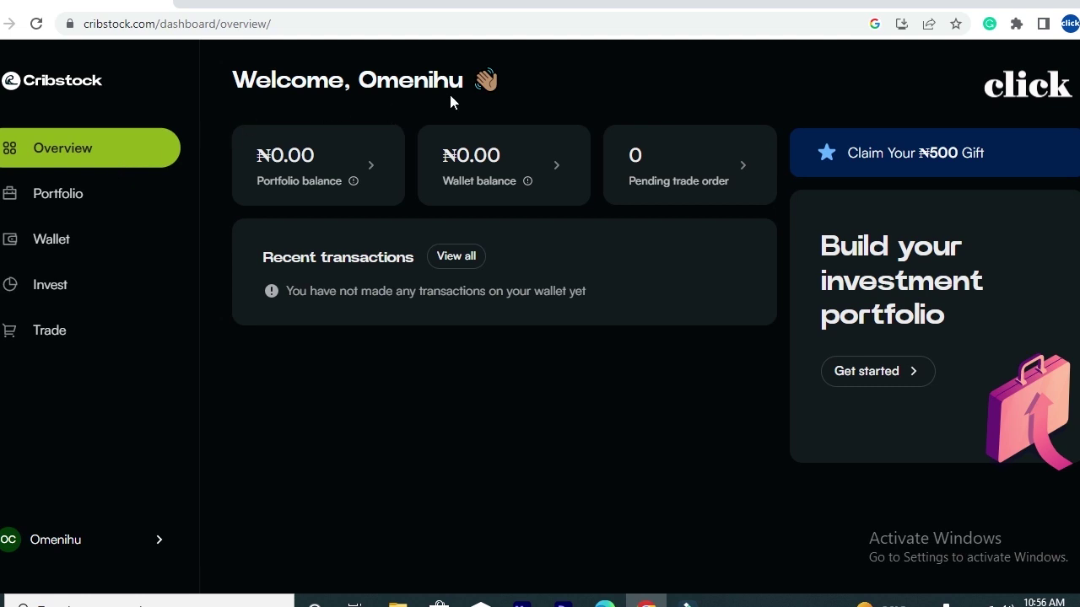
- Copy the referral link from the ₦500 gift offer
{"action": "left_click", "coordinate": [950, 160]}
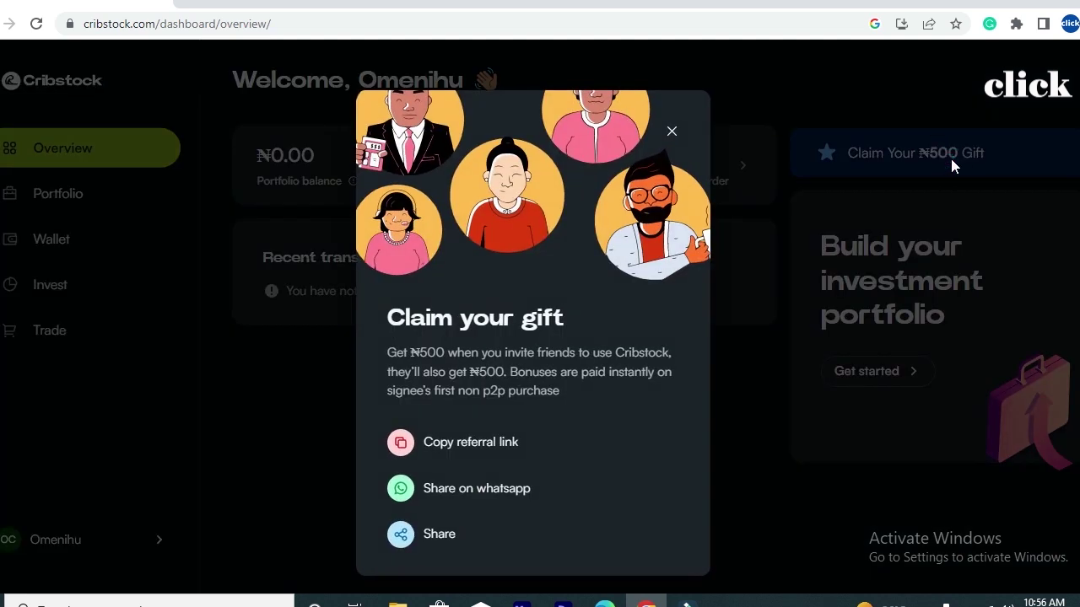
{"action": "left_click", "coordinate": [498, 443]}
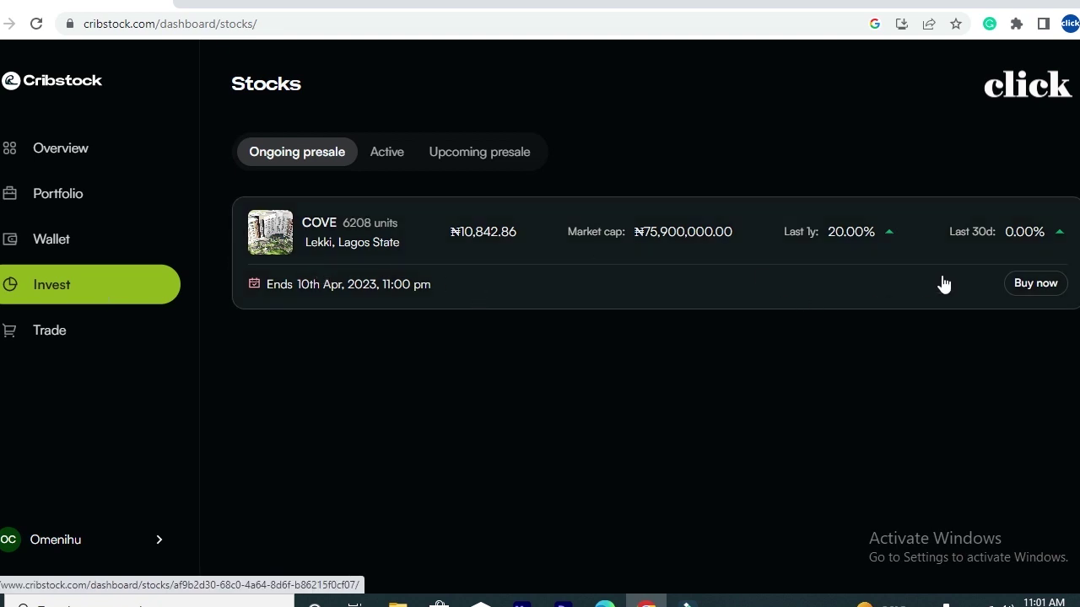
- Open the COVE property, read its description and amenities, and start buying its stock
{"action": "left_click", "coordinate": [1027, 284]}
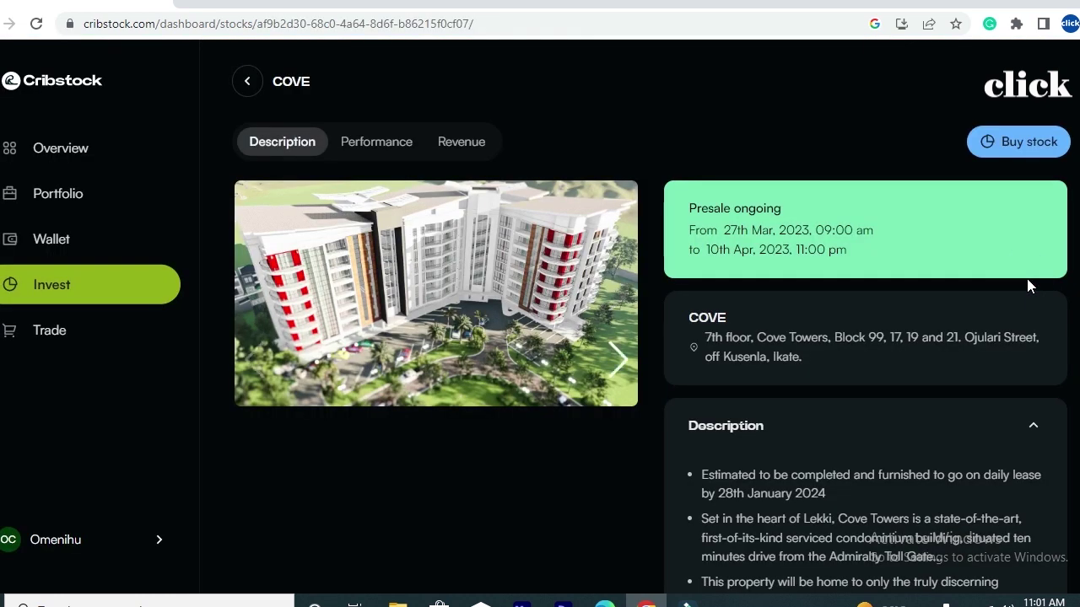
{"action": "scroll", "coordinate": [650, 337], "scroll_direction": "down", "scroll_amount": 2}
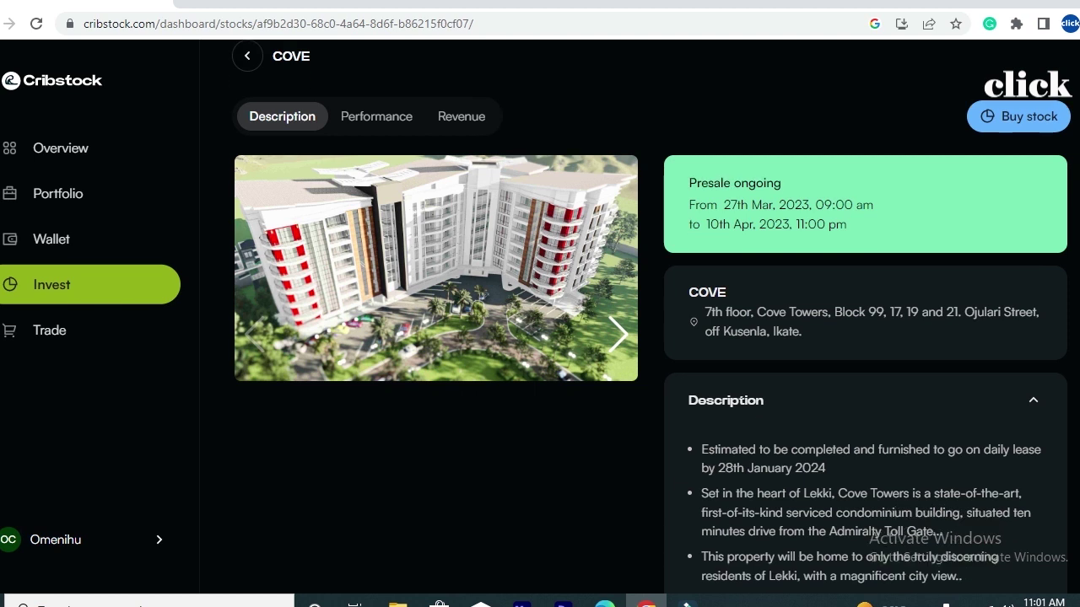
{"action": "scroll", "coordinate": [865, 338], "scroll_direction": "down", "scroll_amount": 2}
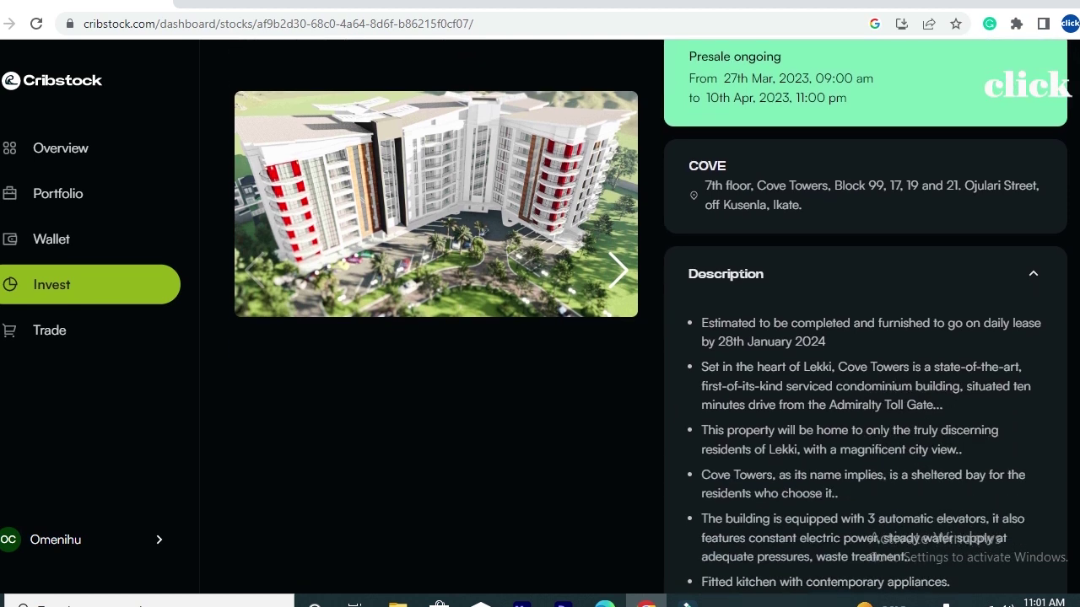
{"action": "scroll", "coordinate": [865, 337], "scroll_direction": "down", "scroll_amount": 3}
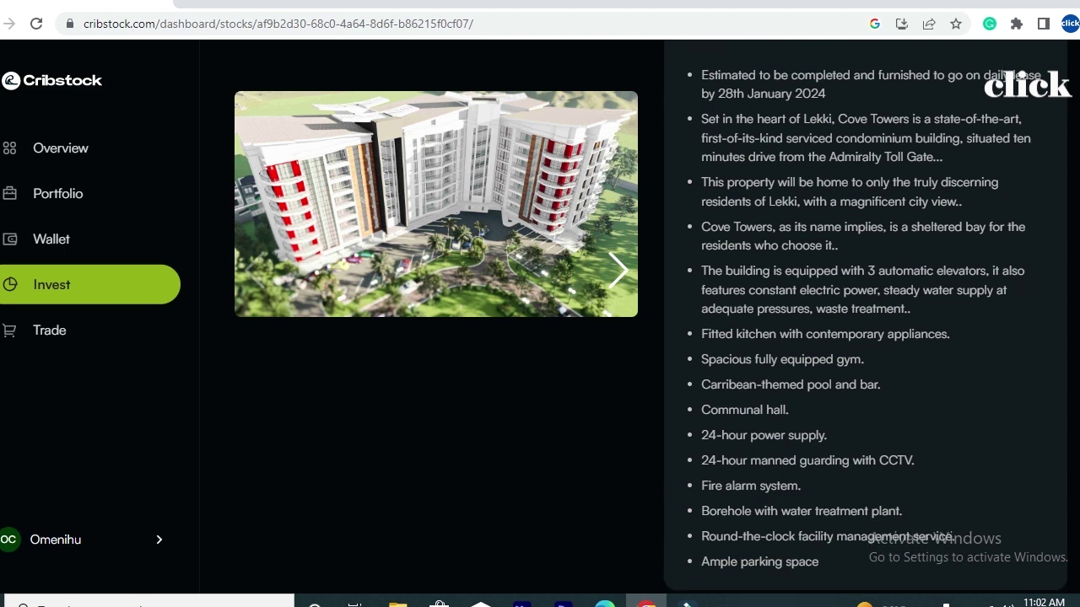
{"action": "scroll", "coordinate": [866, 338], "scroll_direction": "down", "scroll_amount": 2}
{"action": "scroll", "coordinate": [865, 338], "scroll_direction": "down", "scroll_amount": 1}
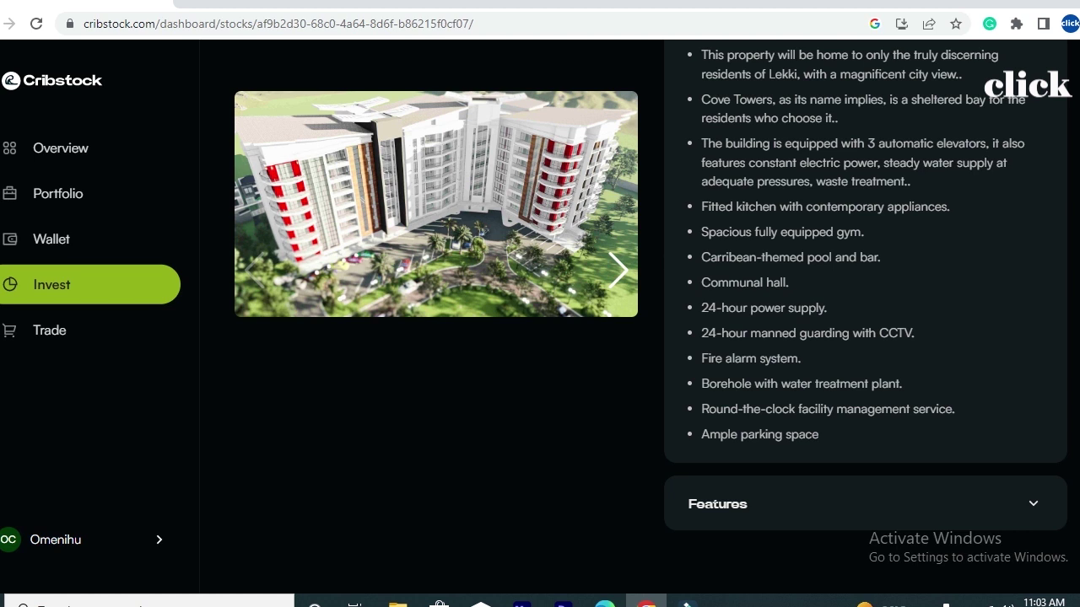
{"action": "scroll", "coordinate": [700, 187], "scroll_direction": "up", "scroll_amount": 10}
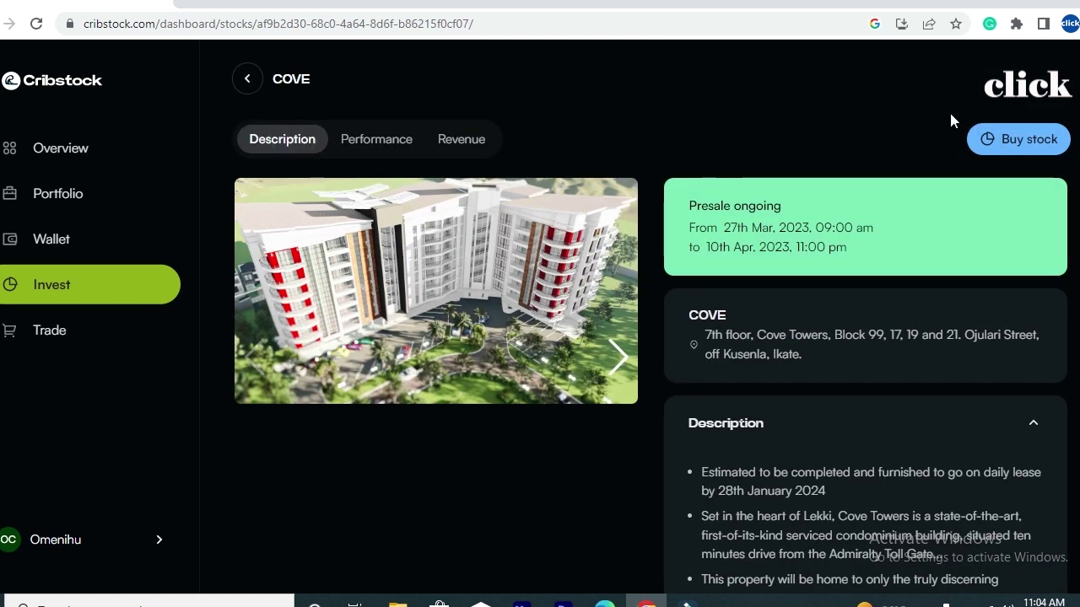
{"action": "left_click", "coordinate": [1020, 138]}
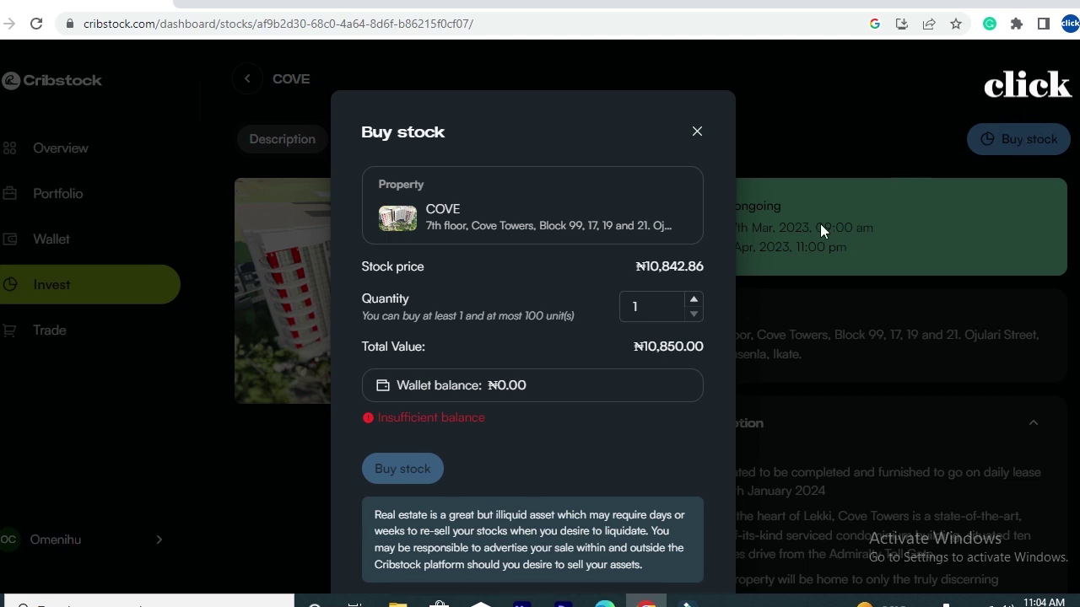
- Close the ₦10,850.00 COVE purchase flagged insufficient and go to the Wallet page
{"action": "scroll", "coordinate": [534, 328], "scroll_direction": "down", "scroll_amount": 1}
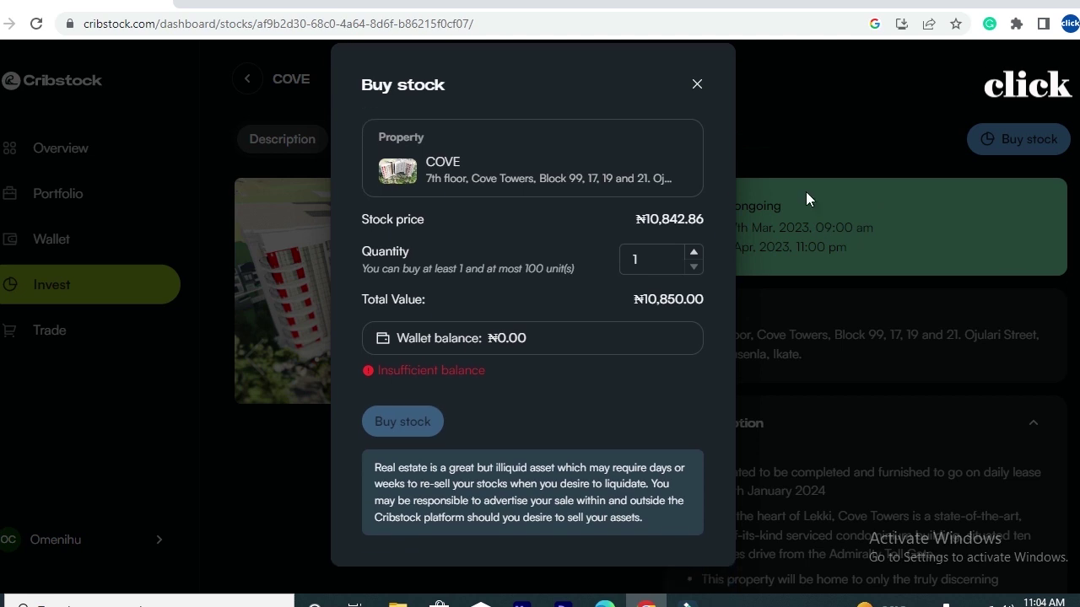
{"action": "left_click", "coordinate": [699, 83]}
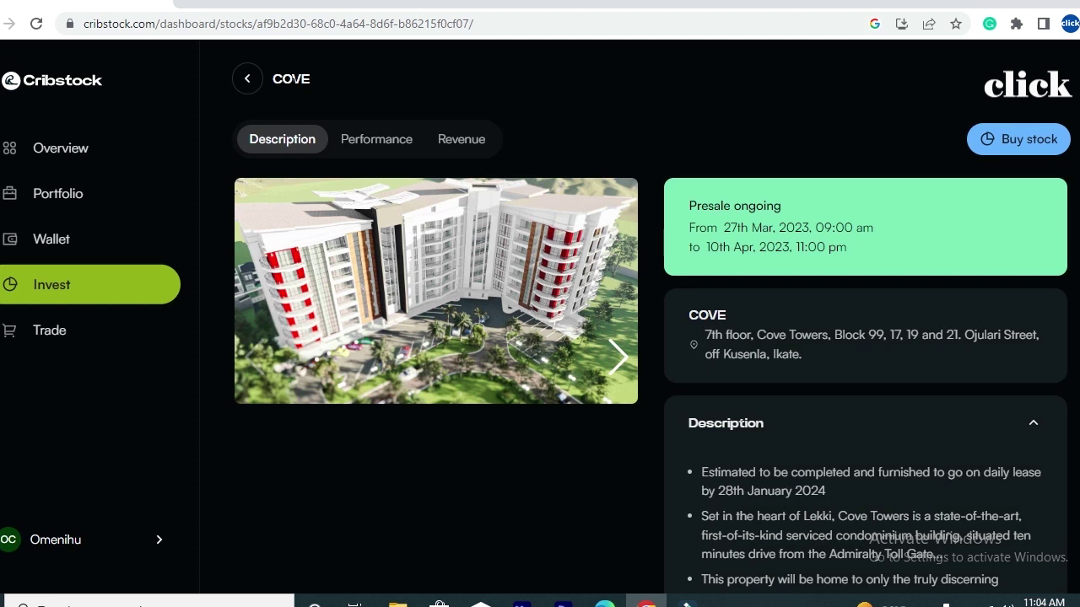
{"action": "left_click", "coordinate": [81, 241]}
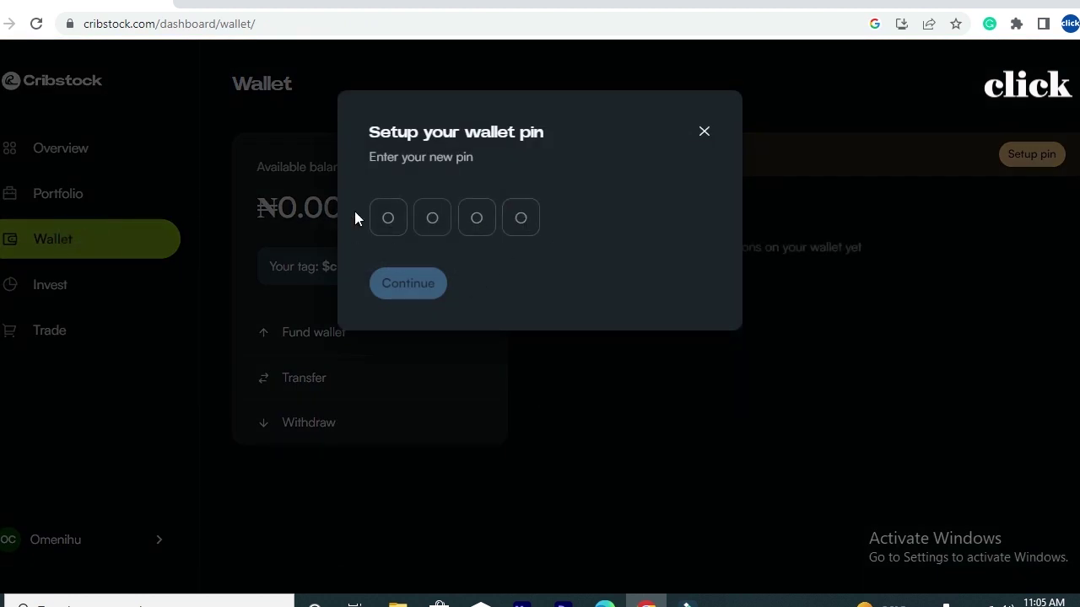
- Set a four-digit wallet PIN, verifying with the emailed OTP and account password
{"action": "left_click", "coordinate": [383, 215]}
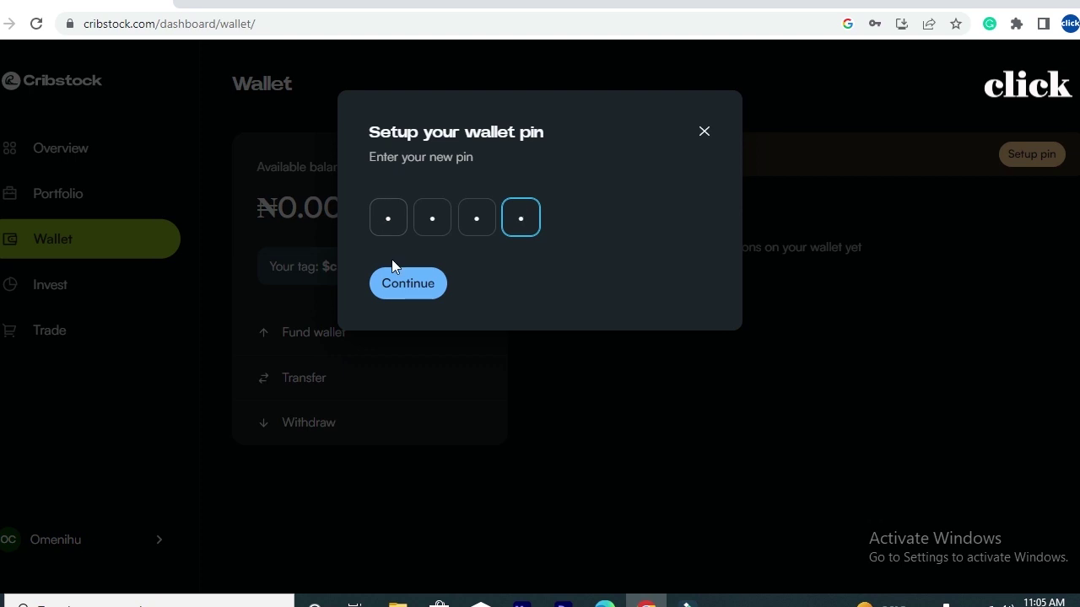
{"action": "left_click", "coordinate": [403, 285]}
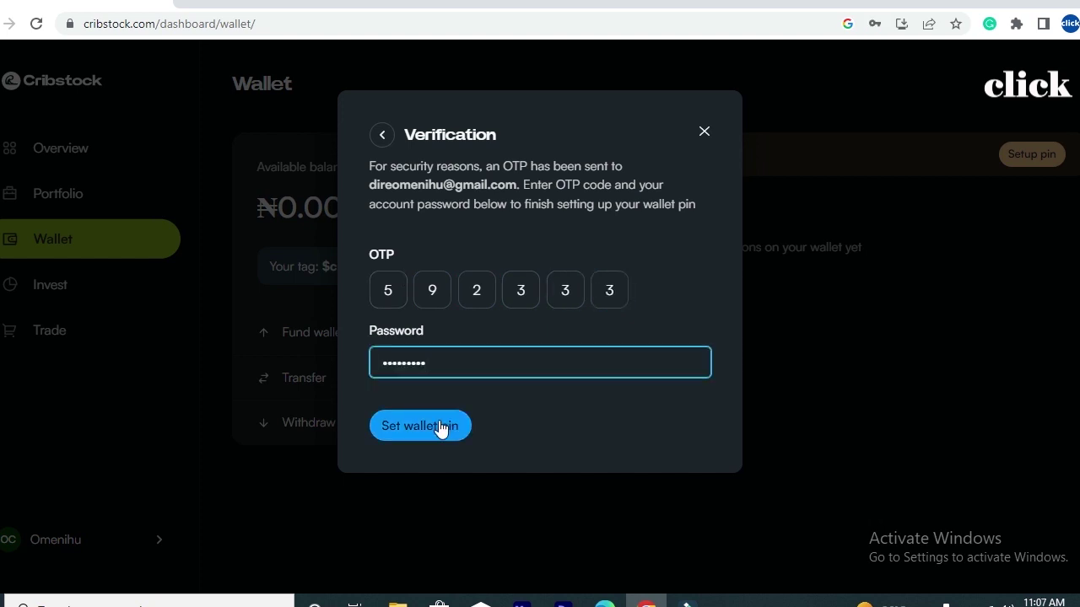
{"action": "left_click", "coordinate": [439, 427]}
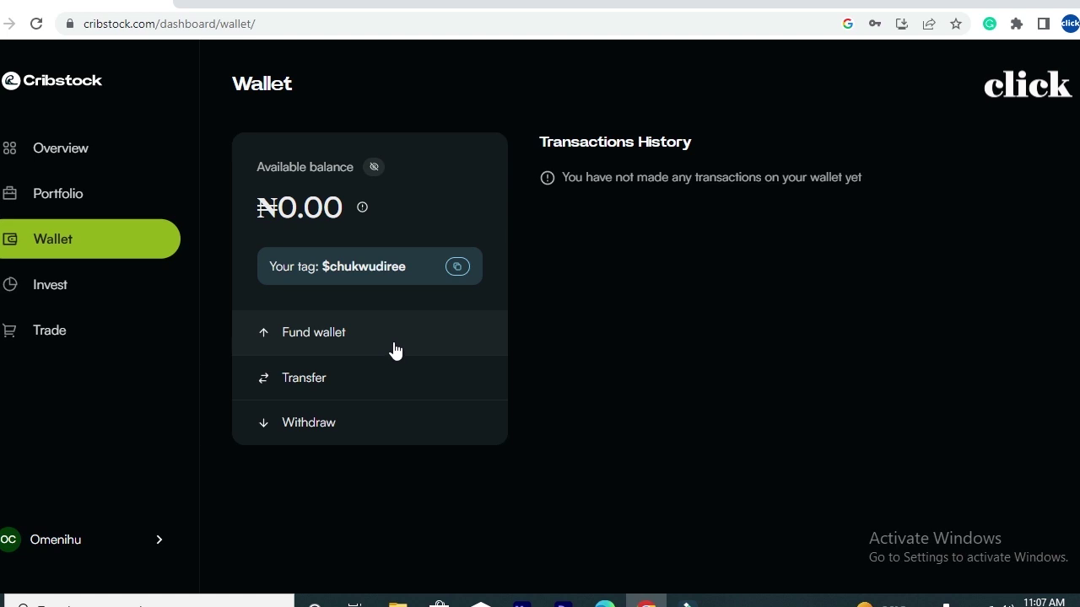
- Copy the NGN Mobile Bank Transfer account number, then switch to NGN Debit/Credit Card funding
{"action": "left_click", "coordinate": [394, 344]}
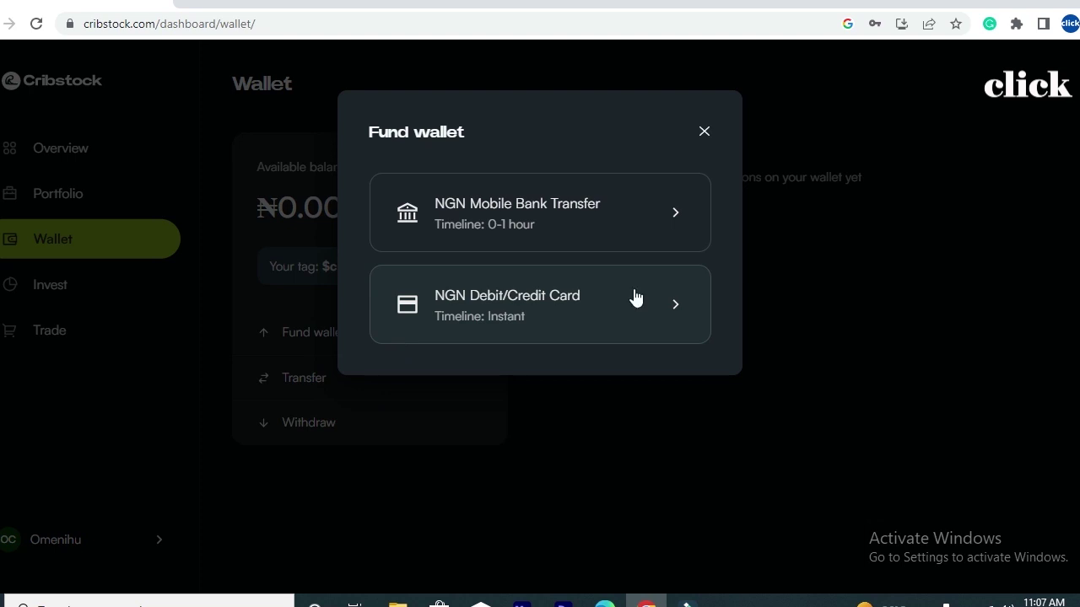
{"action": "left_click", "coordinate": [655, 241]}
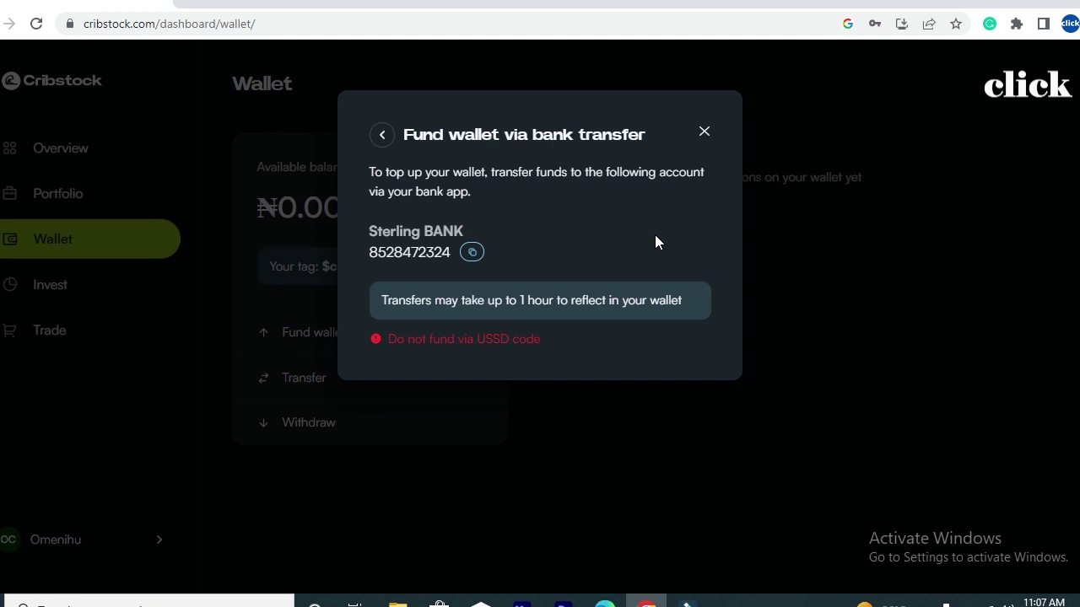
{"action": "left_click", "coordinate": [470, 255]}
{"action": "left_click", "coordinate": [384, 138]}
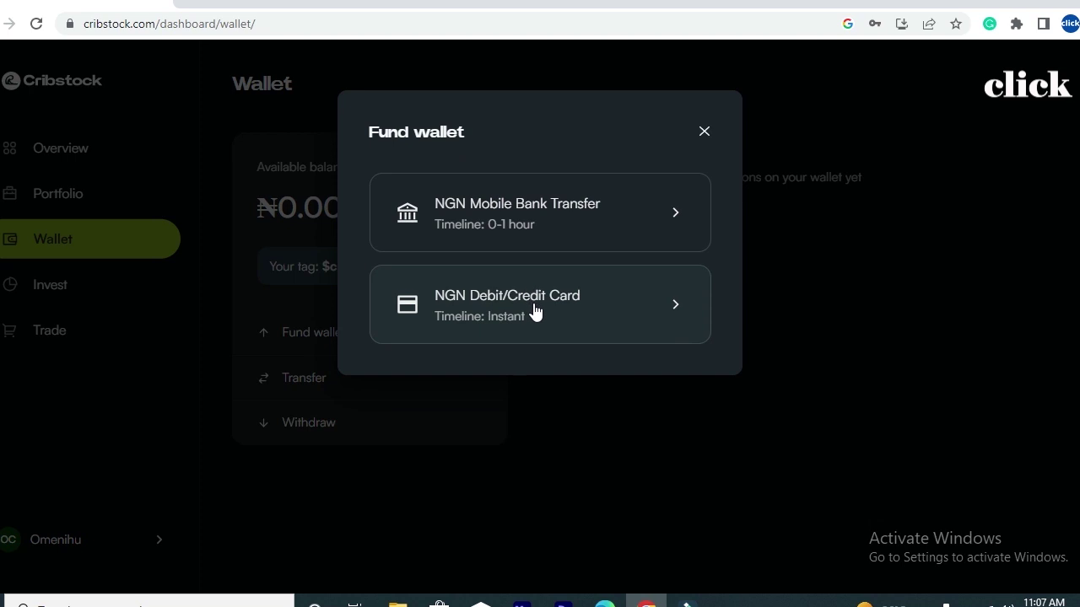
{"action": "left_click", "coordinate": [621, 313]}
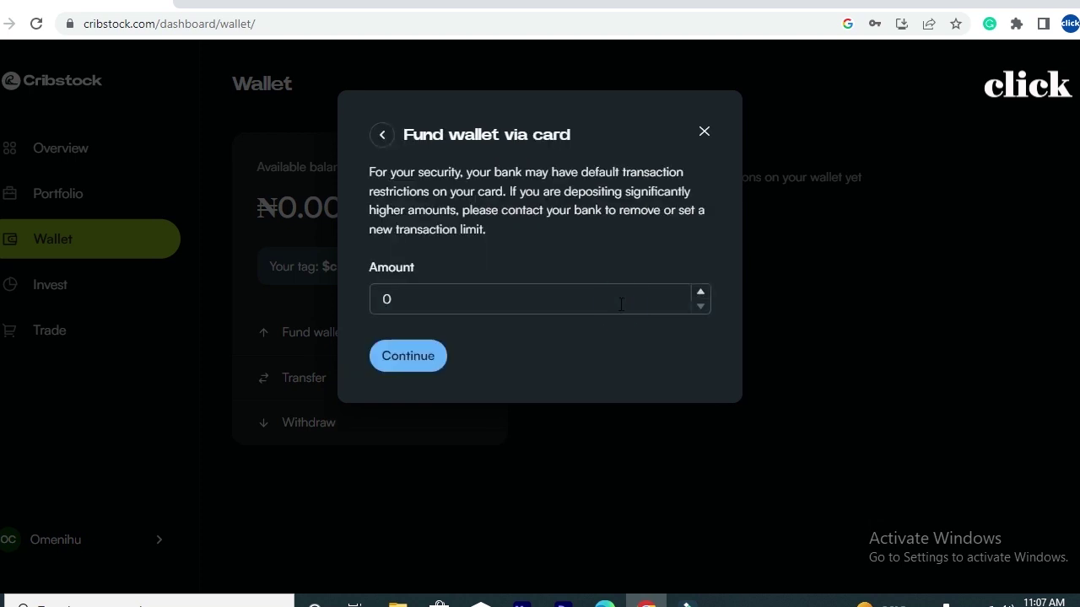
- Set the card top-up amount to 22000 and proceed to the NGN 22,000 checkout
{"action": "left_click", "coordinate": [609, 303]}
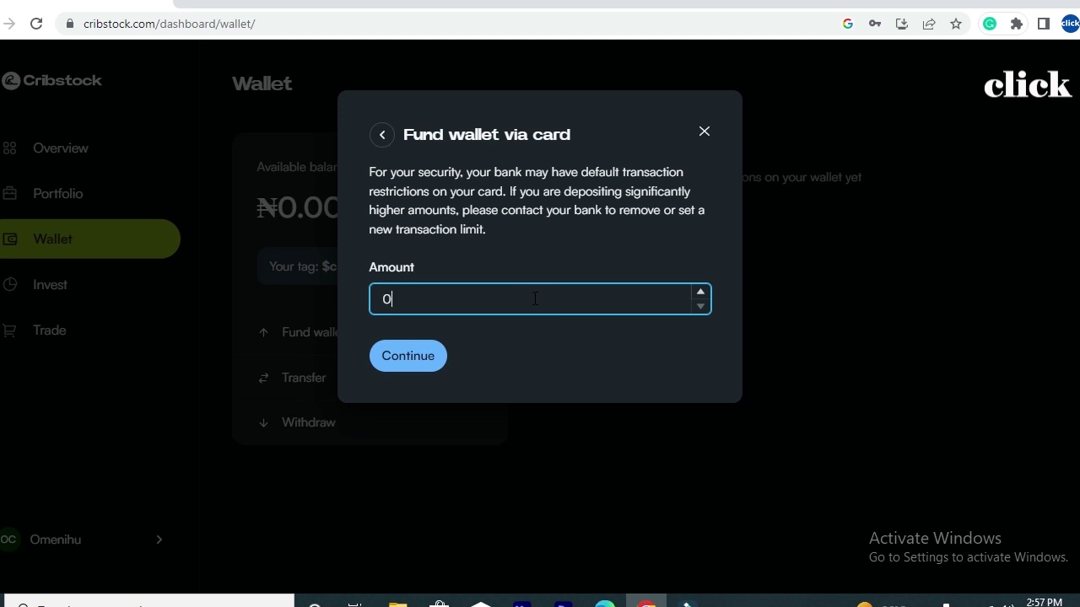
{"action": "key", "text": "BackSpace"}
{"action": "type", "text": "22000"}
{"action": "left_click", "coordinate": [423, 365]}
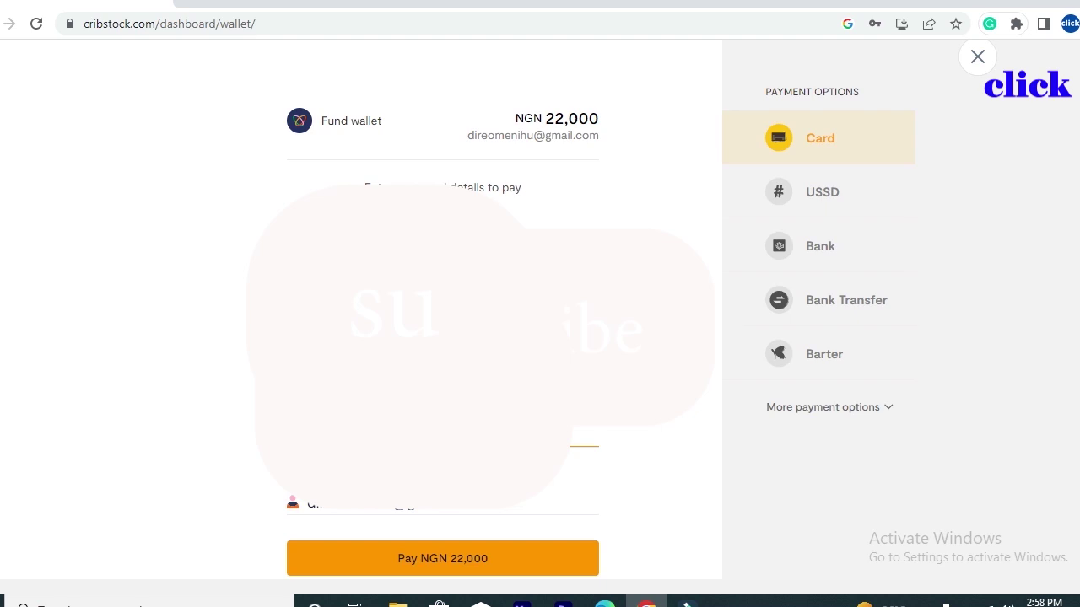
- Pay NGN 22,000 by card and enter the 4-digit card PIN
{"action": "left_click", "coordinate": [528, 511]}
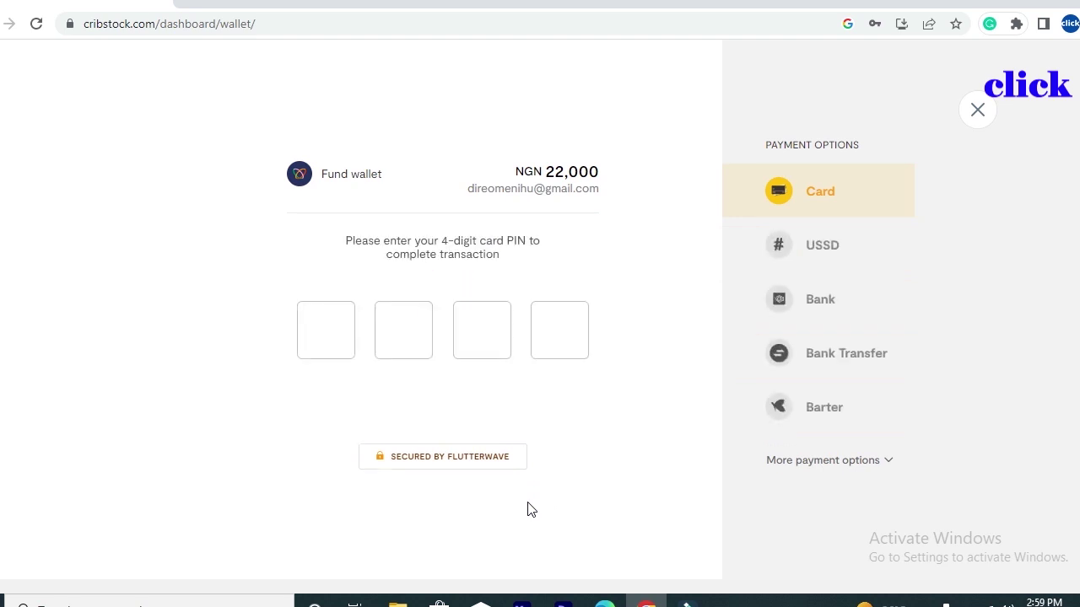
{"action": "left_click", "coordinate": [324, 328]}
{"action": "type", "text": "***"}
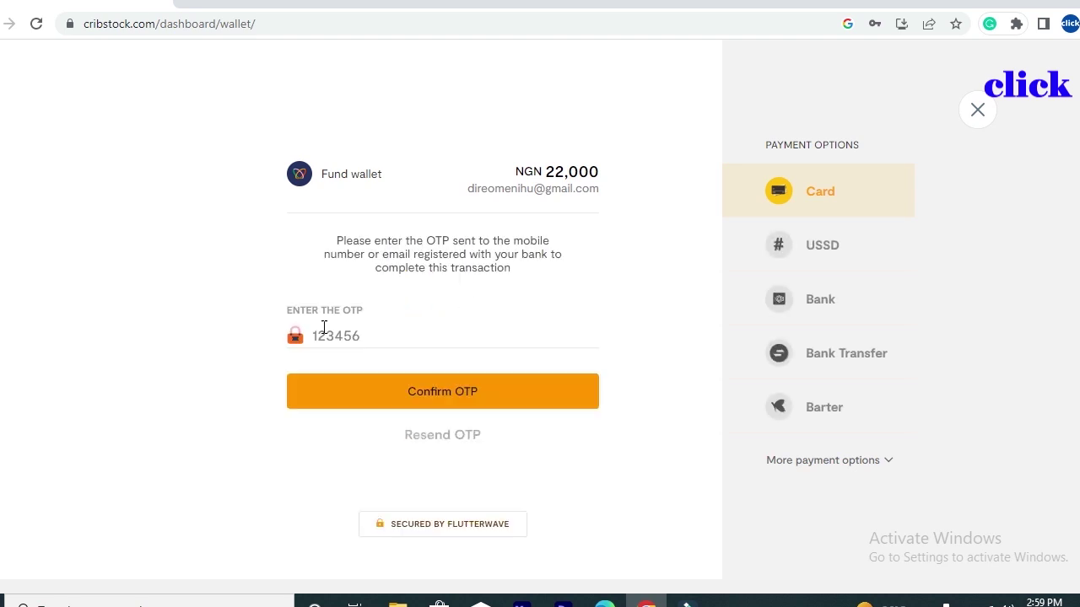
- Enter and confirm the OTP, then proceed to the bank's authentication page
{"action": "left_click", "coordinate": [324, 330]}
{"action": "type", "text": "***"}
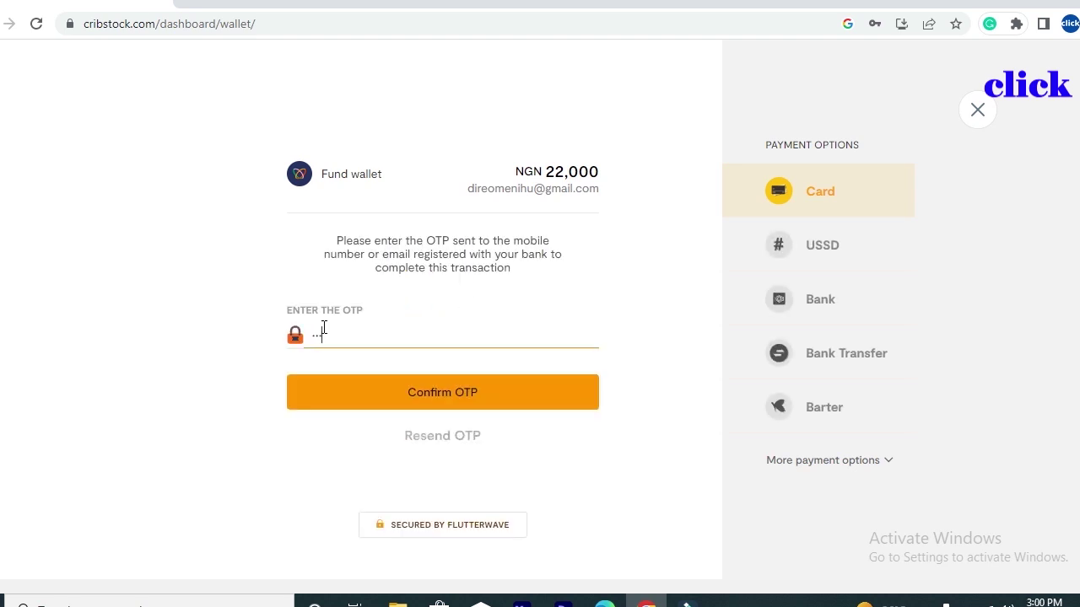
{"action": "type", "text": "*"}
{"action": "left_click", "coordinate": [373, 402]}
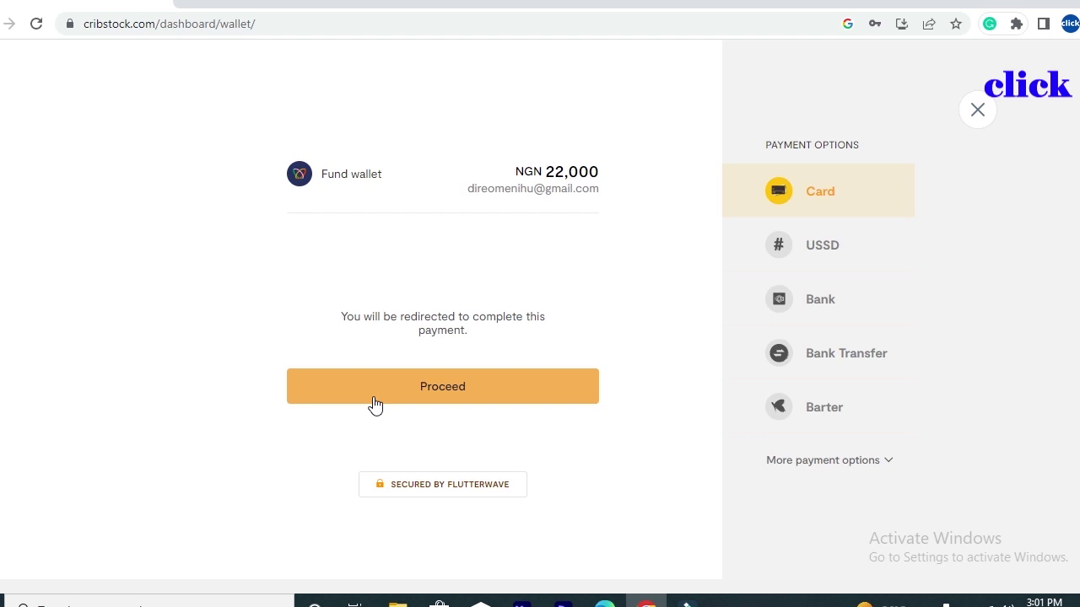
{"action": "left_click", "coordinate": [376, 405]}
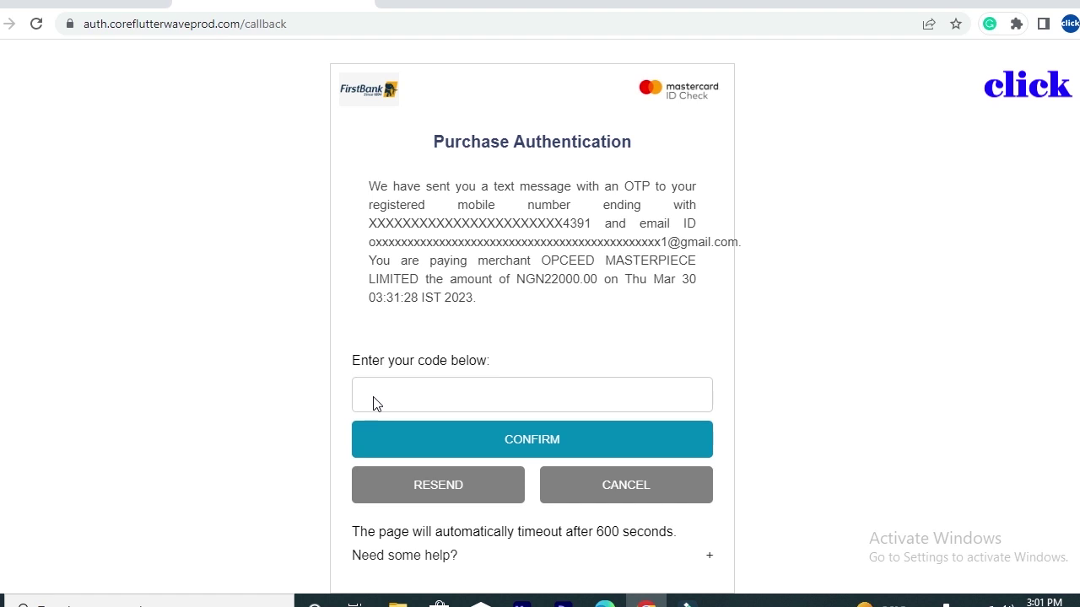
- Enter the texted OTP in FirstBank ID Check to authorise the NGN22000.00 payment
{"action": "left_click", "coordinate": [393, 395]}
{"action": "type", "text": "•••••"}
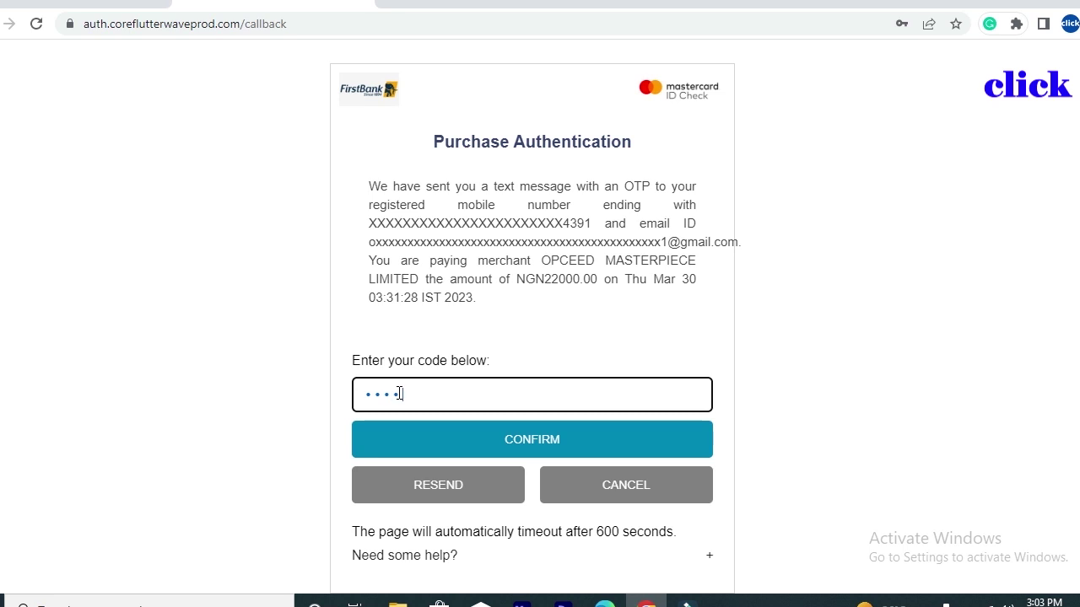
{"action": "type", "text": "•"}
{"action": "left_click", "coordinate": [512, 451]}
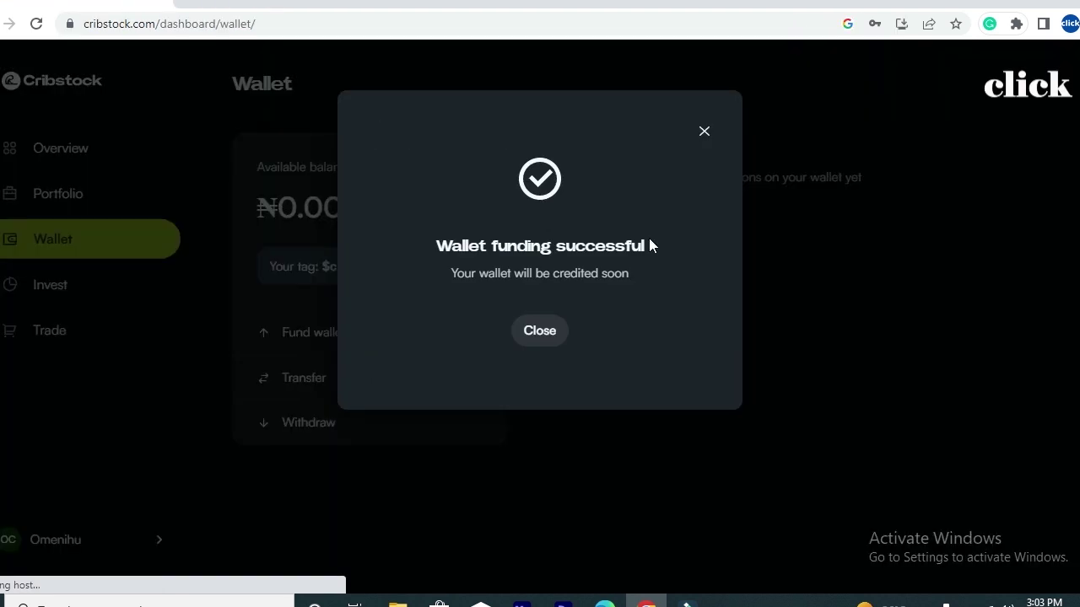
- Close the Wallet funding successful dialog and return to the Invest stocks page
{"action": "left_click", "coordinate": [541, 330]}
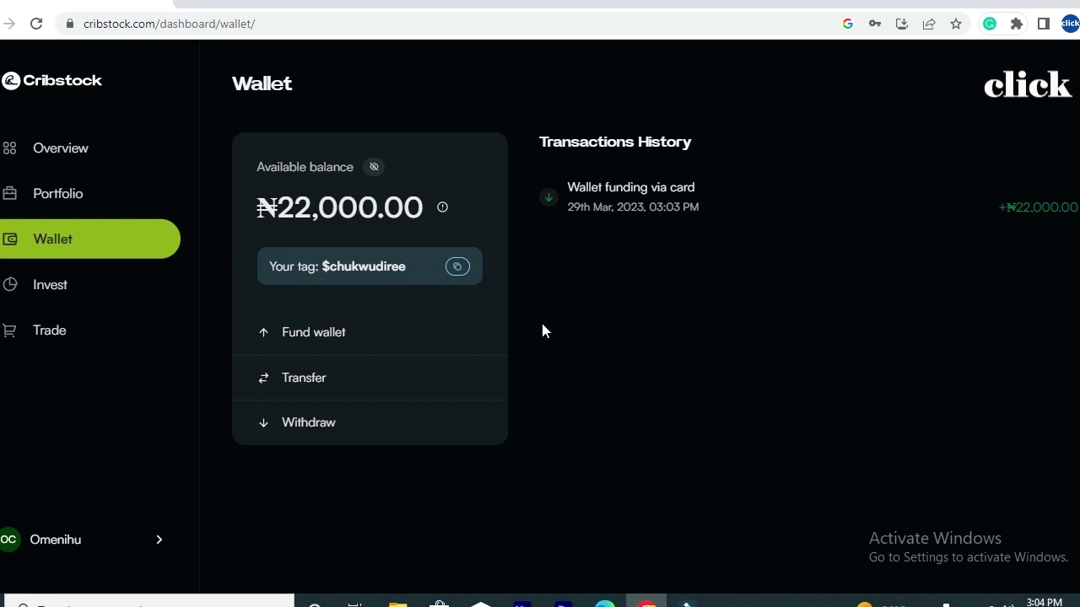
{"action": "left_click", "coordinate": [59, 285]}
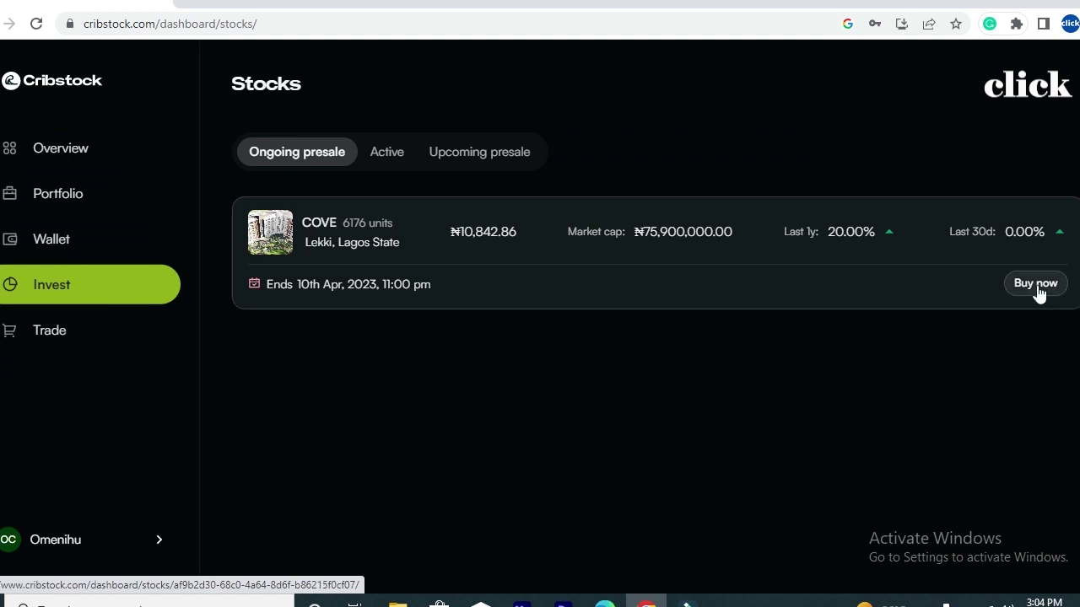
- Order 2 COVE units totalling ₦21,690.00 from the COVE property page
{"action": "left_click", "coordinate": [1038, 294]}
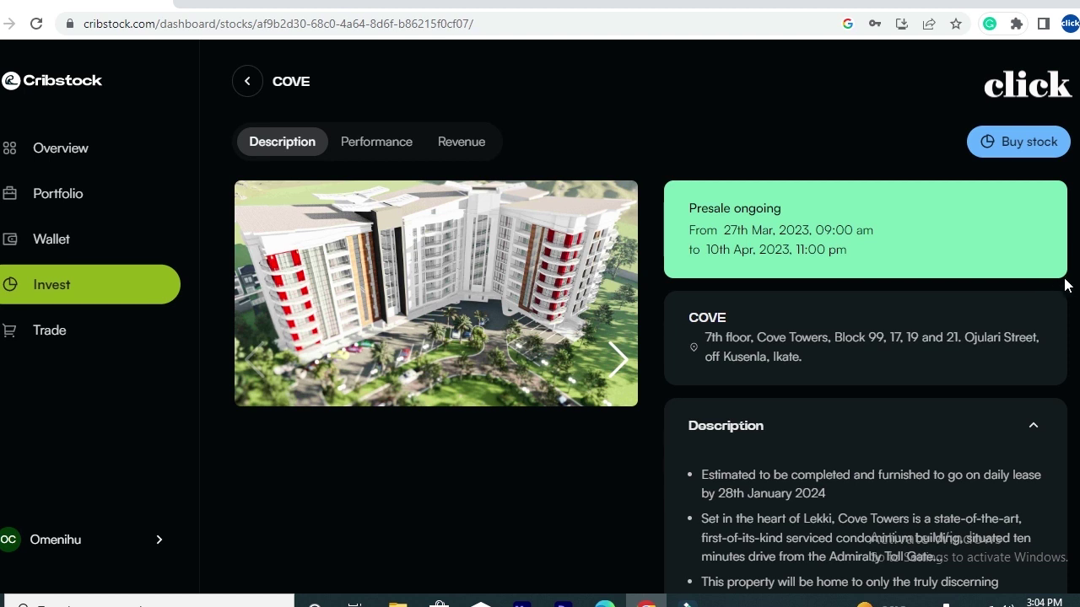
{"action": "left_click", "coordinate": [1040, 145]}
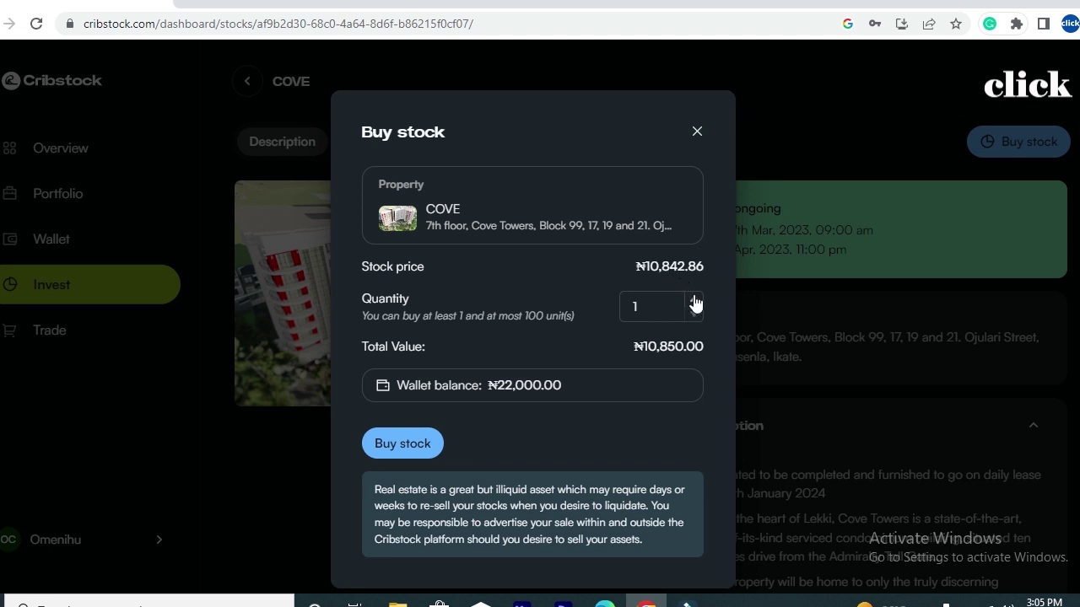
{"action": "left_click", "coordinate": [694, 302]}
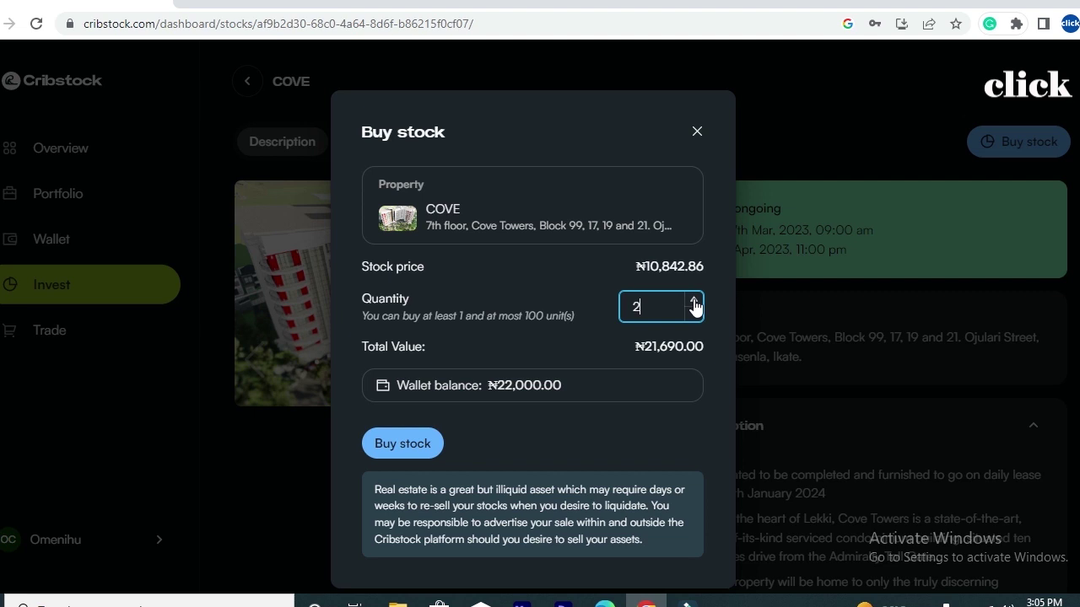
{"action": "left_click", "coordinate": [409, 451]}
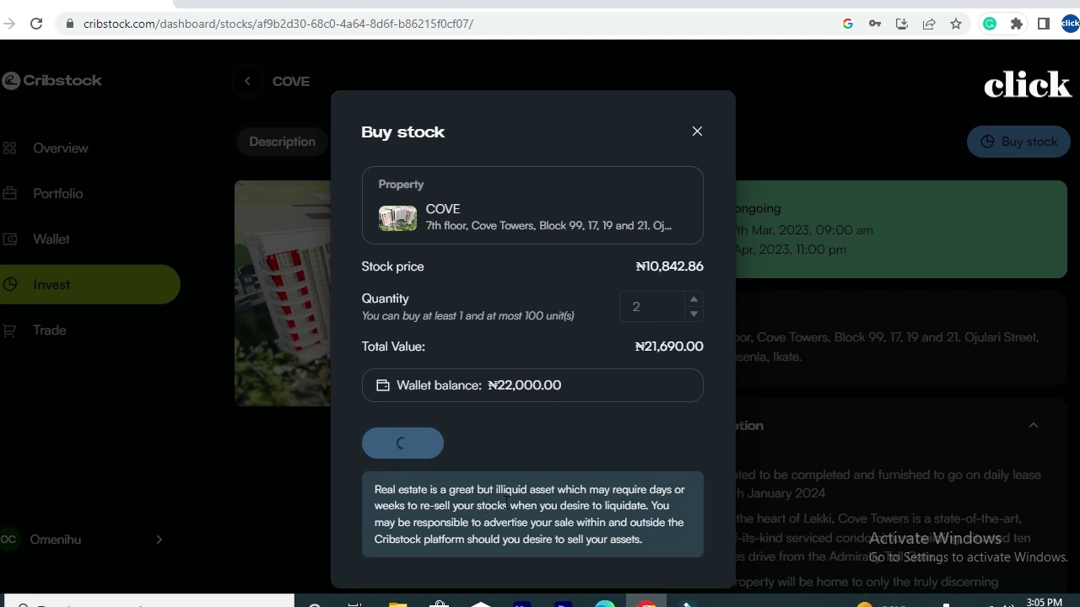
- Dismiss Leverage Tiers, verify COVE x 2 in Presales, and check the ₦314.29 wallet balance
{"action": "left_click", "coordinate": [107, 193]}
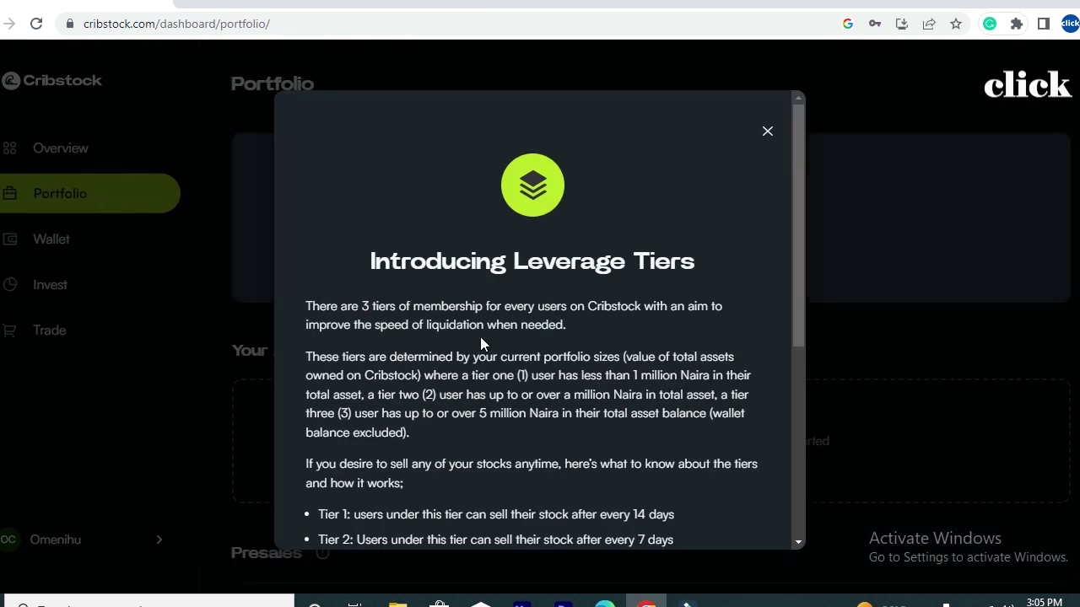
{"action": "left_click_drag", "start_coordinate": [798, 302], "coordinate": [793, 494]}
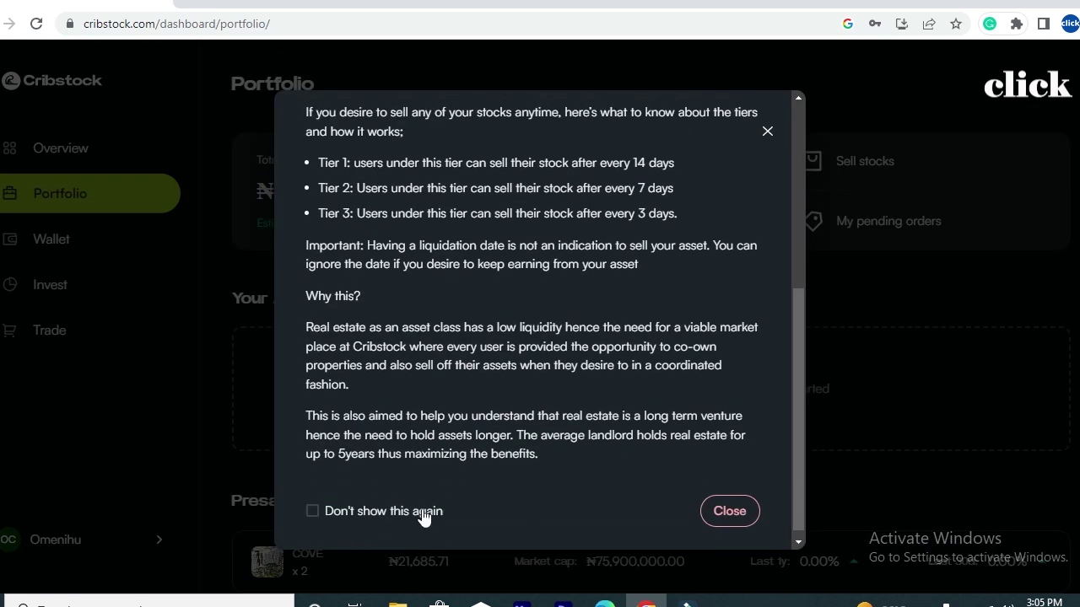
{"action": "left_click", "coordinate": [722, 517]}
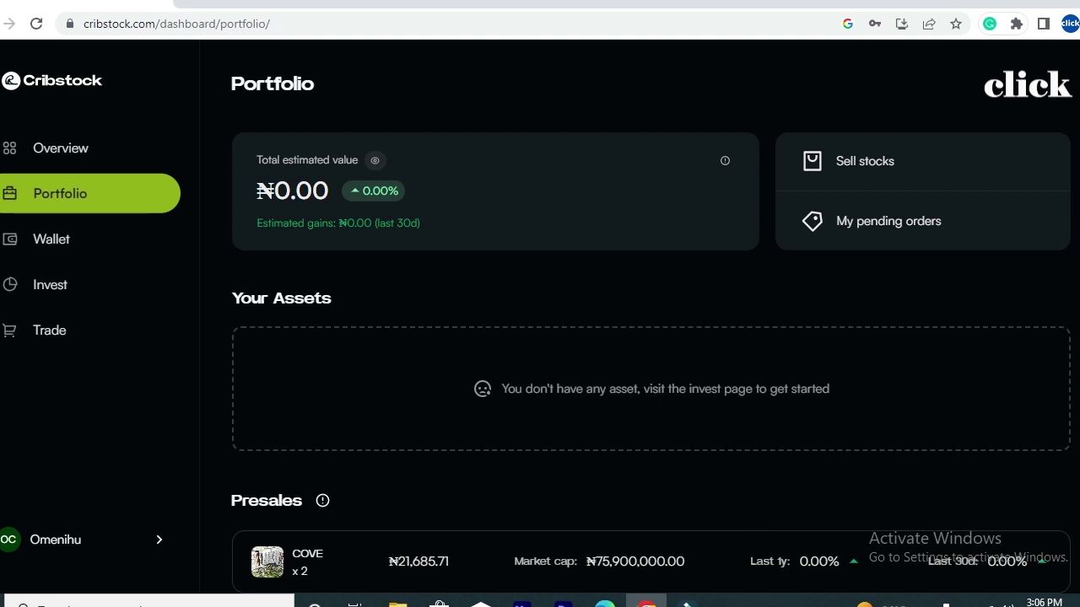
{"action": "scroll", "coordinate": [651, 327], "scroll_direction": "down", "scroll_amount": 1}
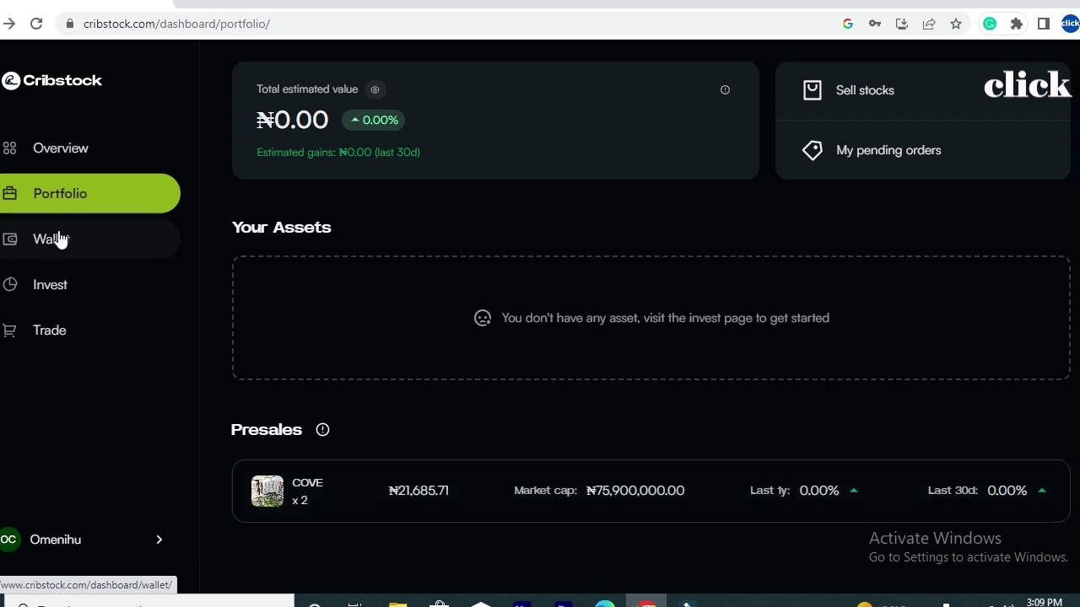
{"action": "left_click", "coordinate": [59, 239]}
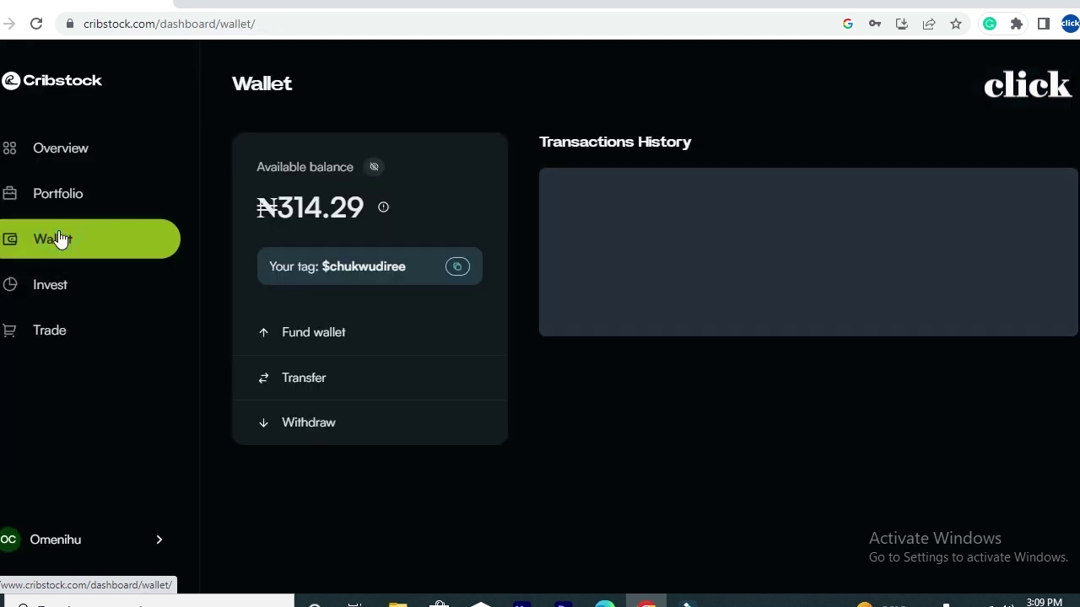